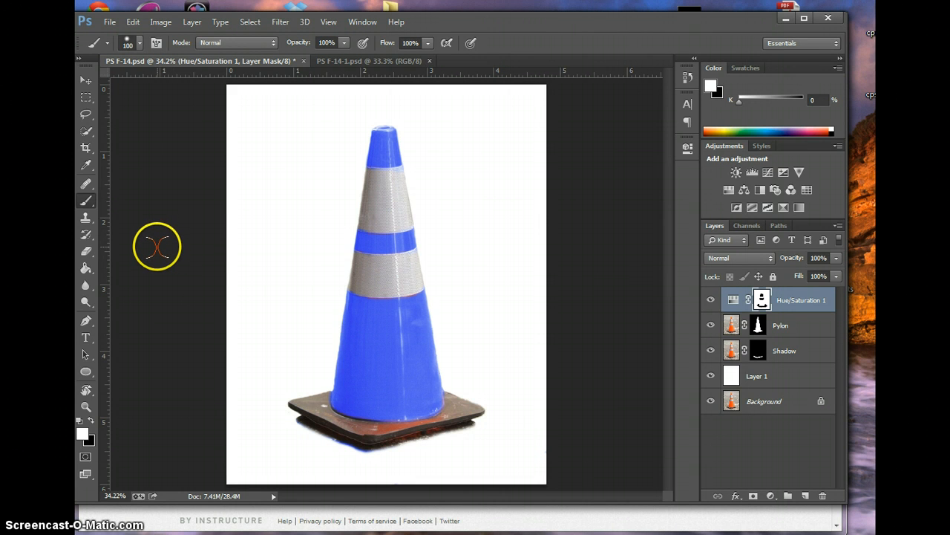
Duplicate the Background layer in PS F-14-1.psd and add a new empty layer between the original and its copy
{"action": "left_click", "coordinate": [358, 62]}
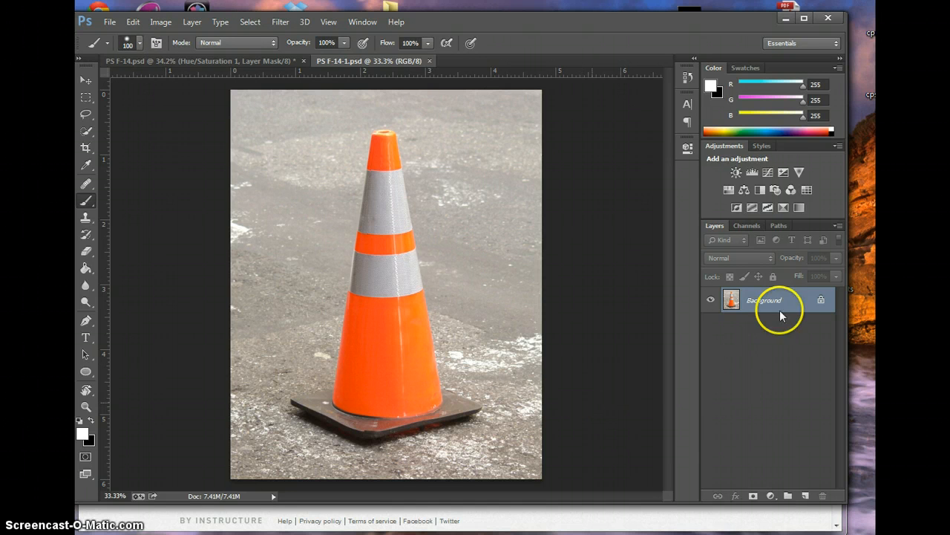
{"action": "left_click_drag", "start_coordinate": [768, 300], "coordinate": [805, 494]}
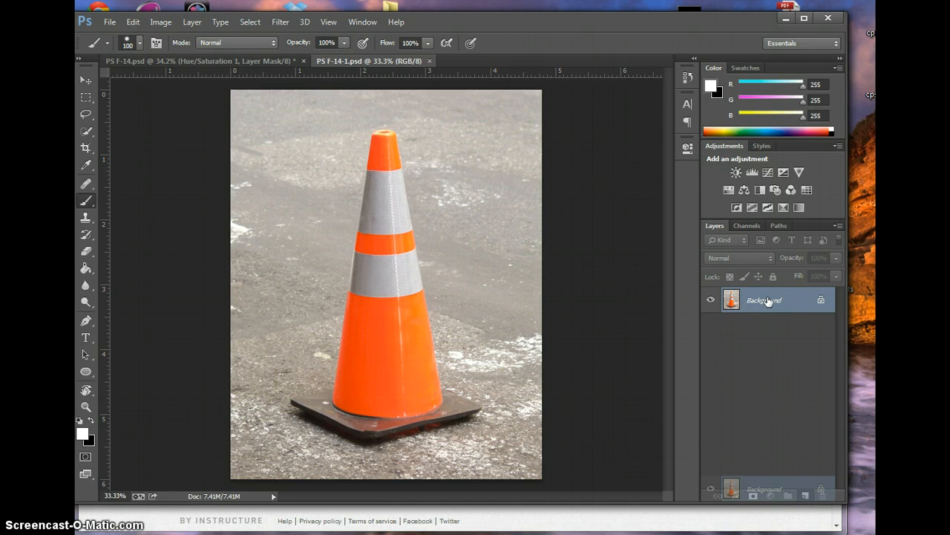
{"action": "left_click", "coordinate": [772, 328]}
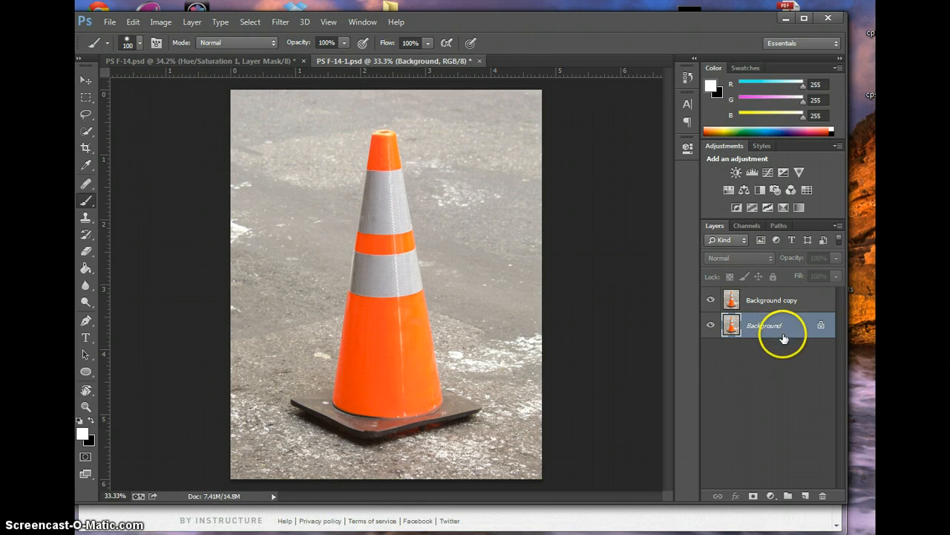
{"action": "left_click", "coordinate": [803, 496]}
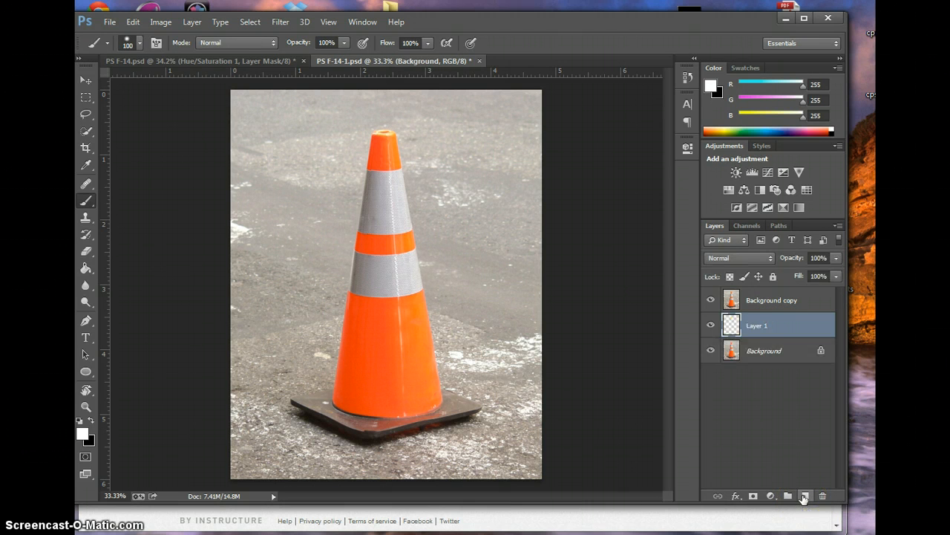
Set white as the foreground colour and fill Layer 1 with it using the Paint Bucket tool
{"action": "left_click", "coordinate": [766, 350]}
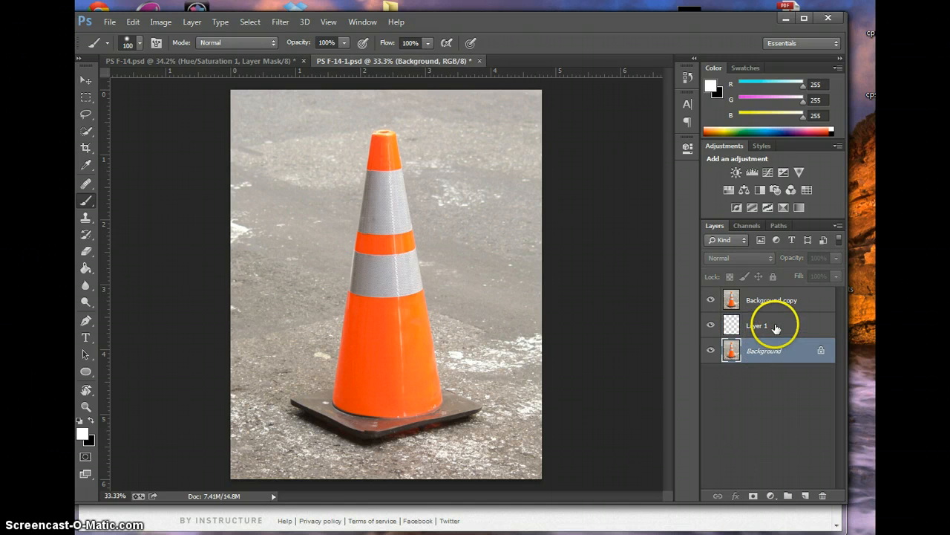
{"action": "left_click", "coordinate": [776, 327]}
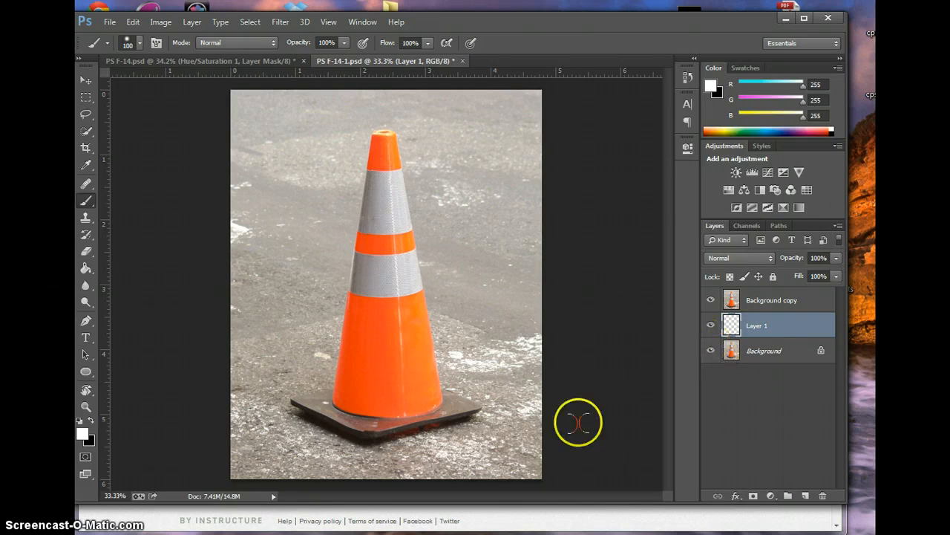
{"action": "left_click", "coordinate": [94, 438]}
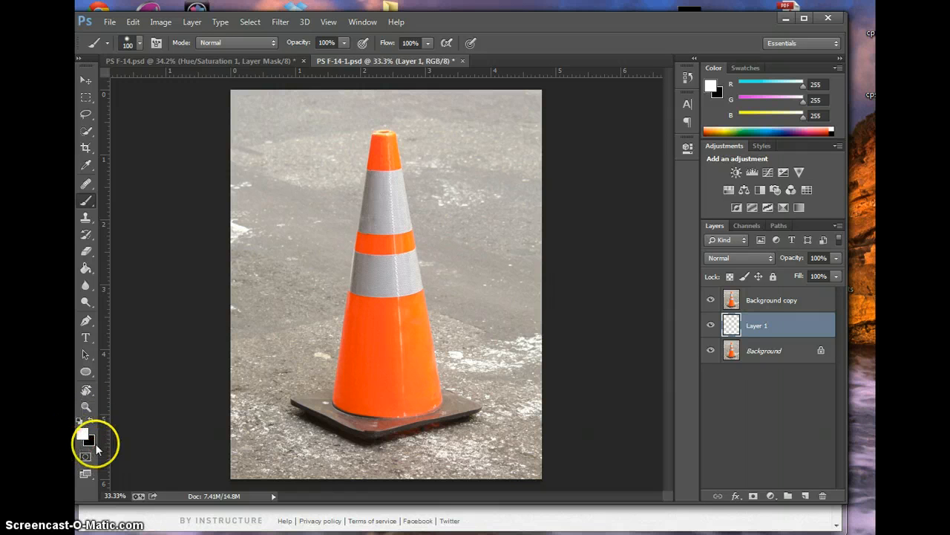
{"action": "left_click", "coordinate": [79, 422]}
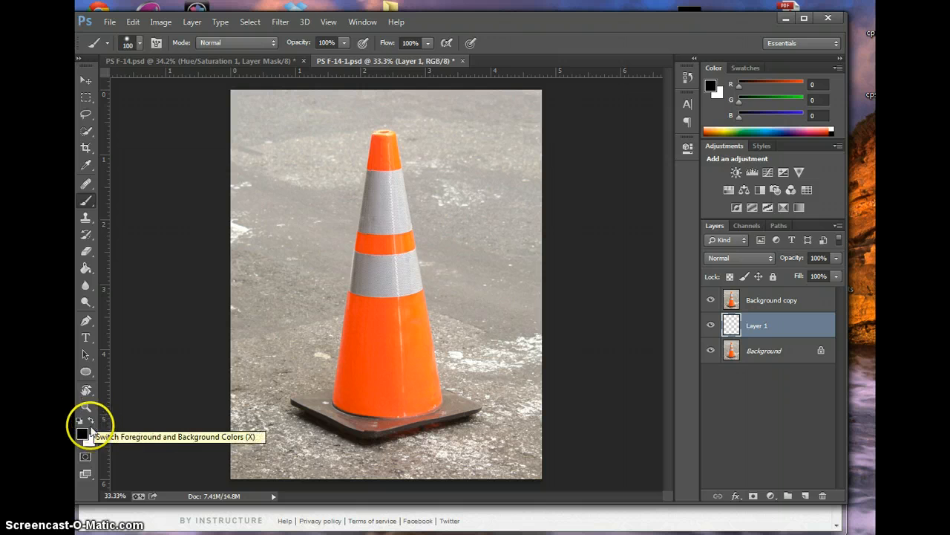
{"action": "left_click", "coordinate": [91, 418]}
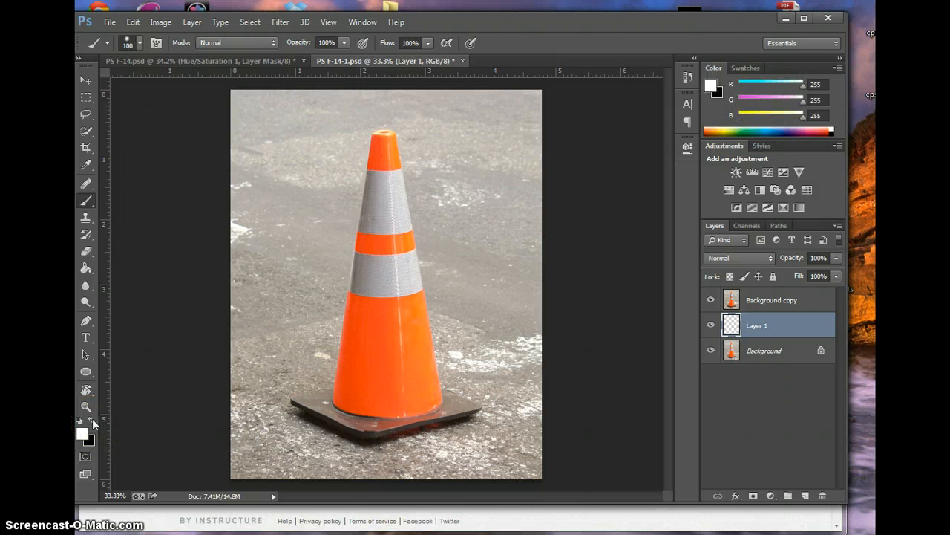
{"action": "left_click", "coordinate": [86, 268]}
{"action": "left_click", "coordinate": [474, 322]}
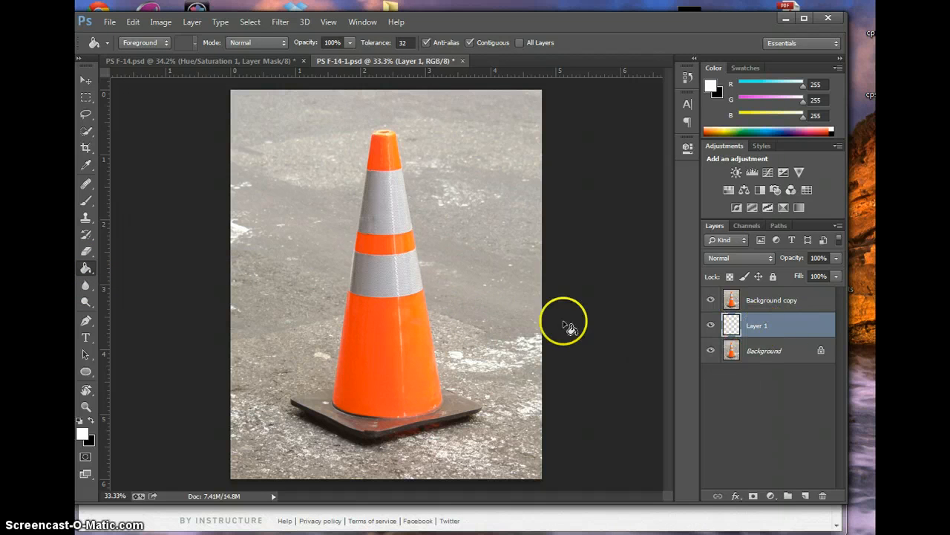
{"action": "left_click", "coordinate": [460, 291]}
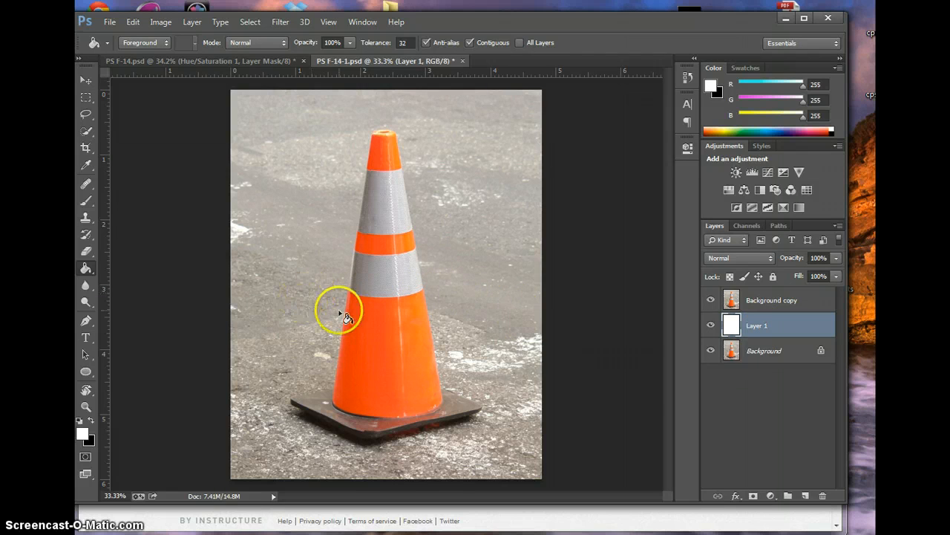
{"action": "left_click", "coordinate": [711, 302]}
{"action": "left_click", "coordinate": [711, 301]}
Add a layer mask to the Background copy layer
{"action": "left_click", "coordinate": [763, 303]}
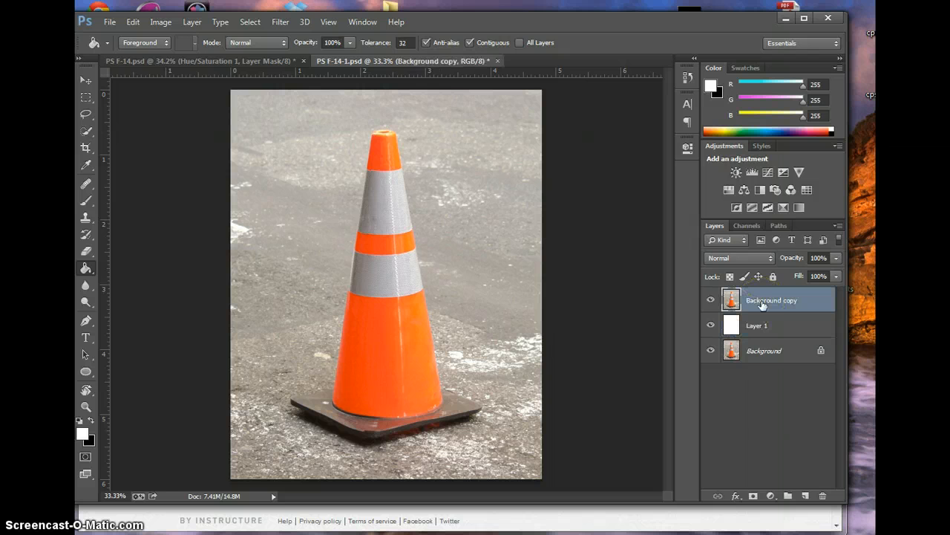
{"action": "left_click", "coordinate": [772, 496]}
{"action": "left_click", "coordinate": [735, 445]}
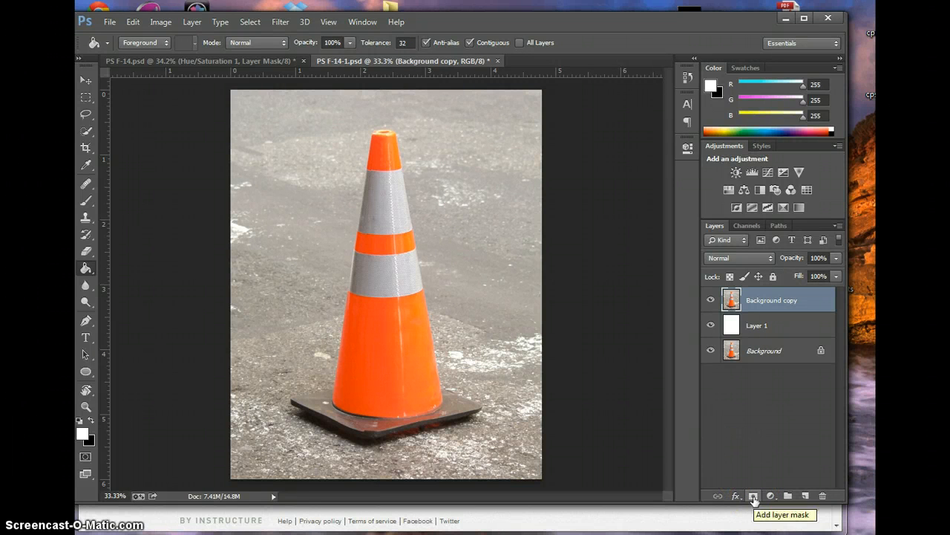
{"action": "left_click", "coordinate": [753, 496]}
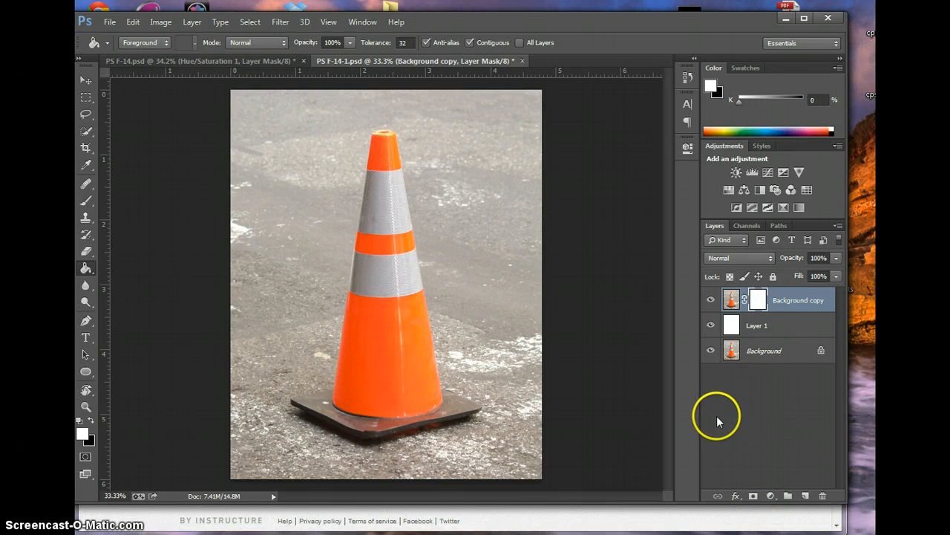
Make black the foreground colour for the layer mask and activate the Brush tool
{"action": "left_click", "coordinate": [158, 362]}
{"action": "left_click", "coordinate": [92, 420]}
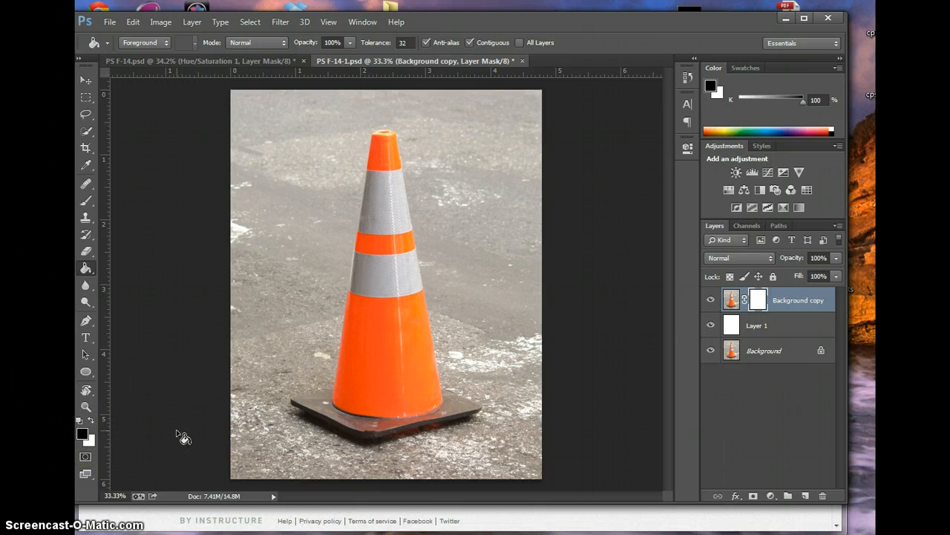
{"action": "key", "text": "x"}
{"action": "key", "text": "x"}
{"action": "key", "text": "x"}
{"action": "key", "text": "x"}
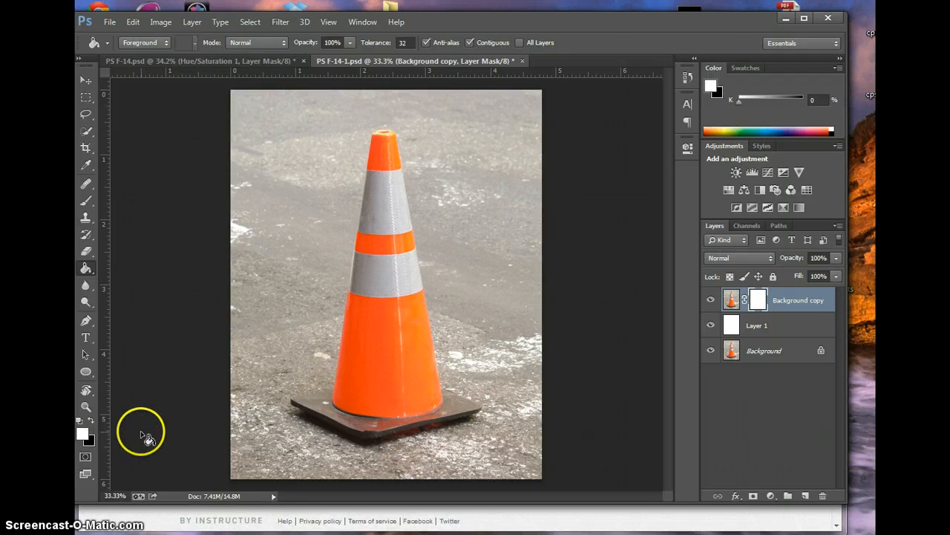
{"action": "key", "text": "x"}
{"action": "key", "text": "x"}
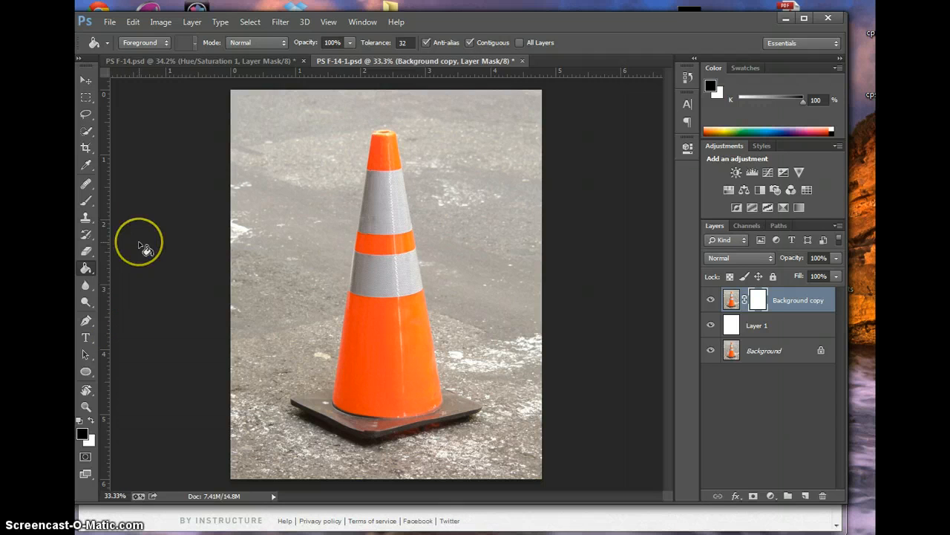
{"action": "left_click", "coordinate": [87, 202]}
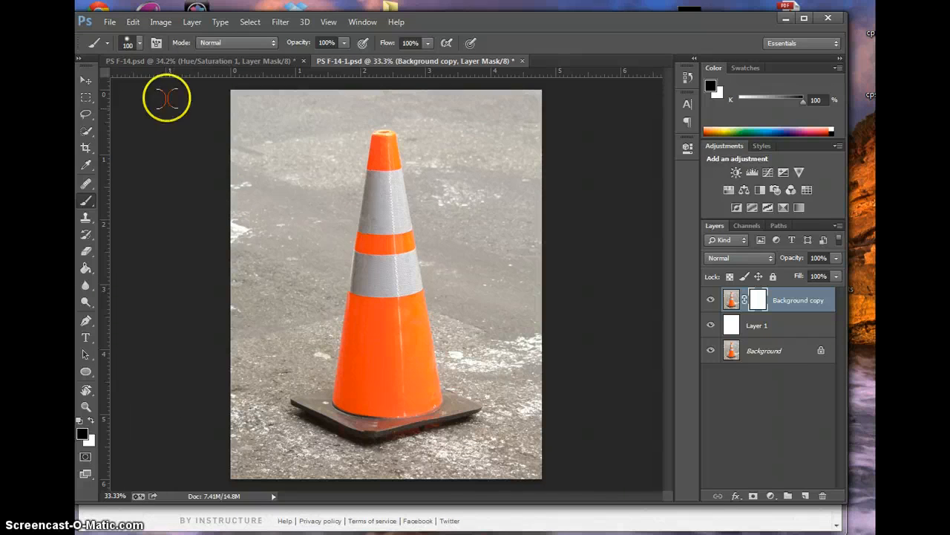
Try masking out the pavement along the cone's right edge with a 100 px brush at 48% hardness
{"action": "left_click", "coordinate": [141, 46]}
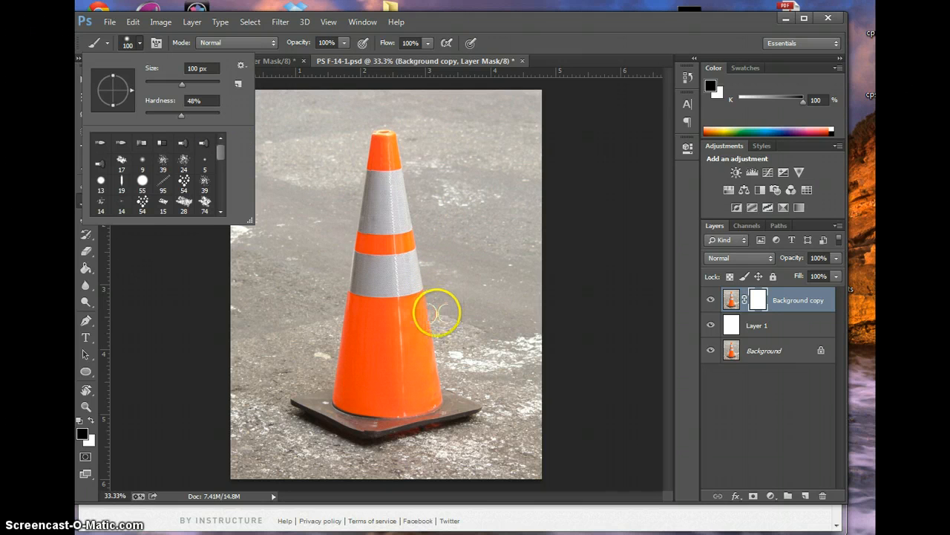
{"action": "left_click", "coordinate": [438, 310]}
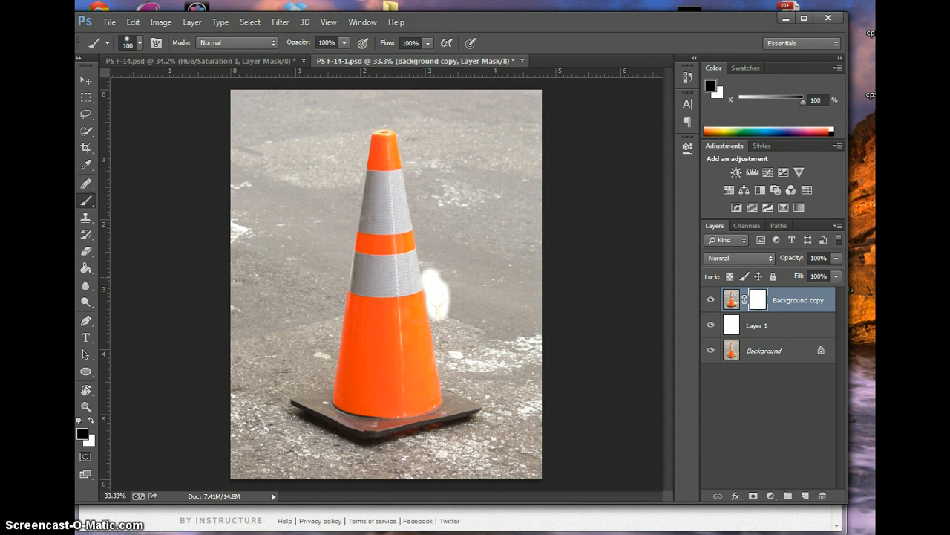
{"action": "mouse_move", "coordinate": [436, 308]}
{"action": "left_mouse_down"}
{"action": "mouse_move", "coordinate": [424, 231]}
{"action": "mouse_move", "coordinate": [447, 286]}
{"action": "mouse_move", "coordinate": [426, 261]}
{"action": "left_mouse_up"}
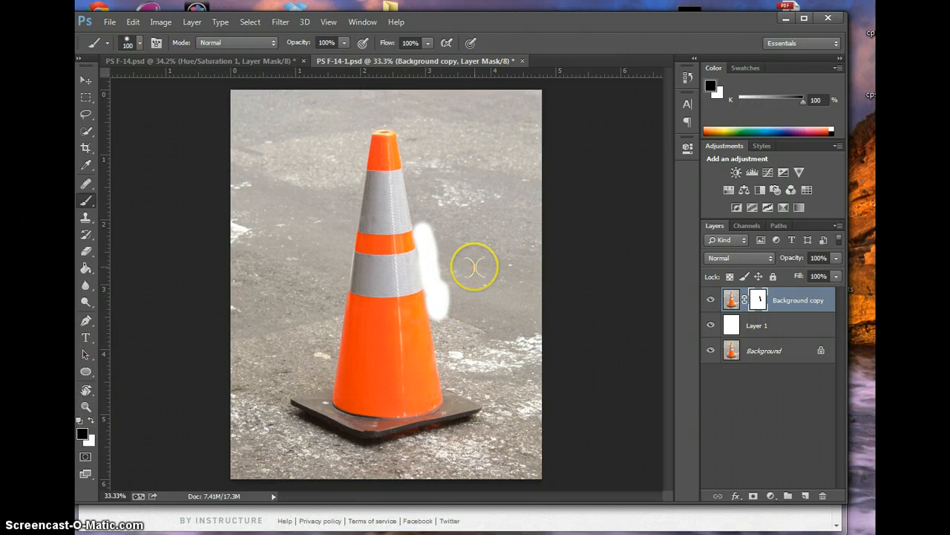
Set the brush hardness to 75% and undo the soft mask stroke beside the cone
{"action": "scroll", "coordinate": [474, 265], "scroll_direction": "up", "scroll_amount": 4}
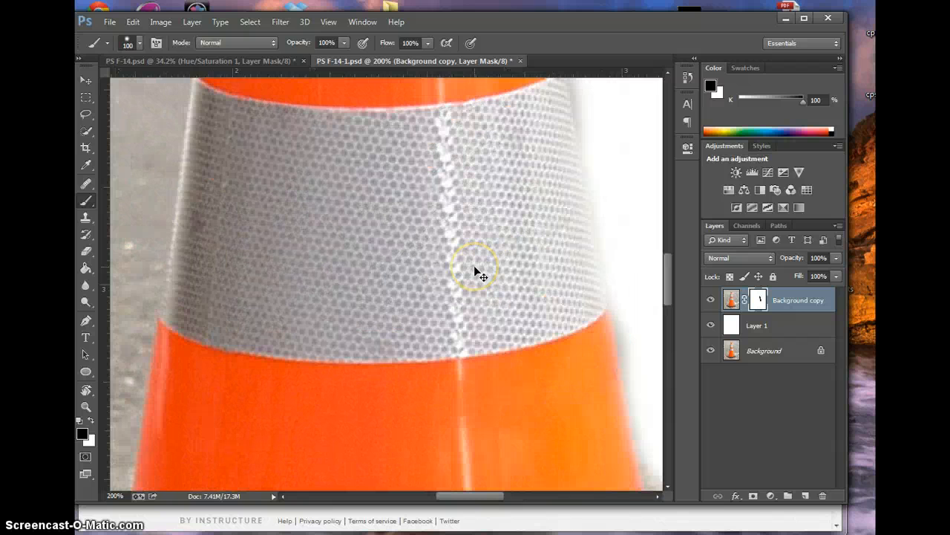
{"action": "left_click_drag", "start_coordinate": [474, 265], "coordinate": [315, 299]}
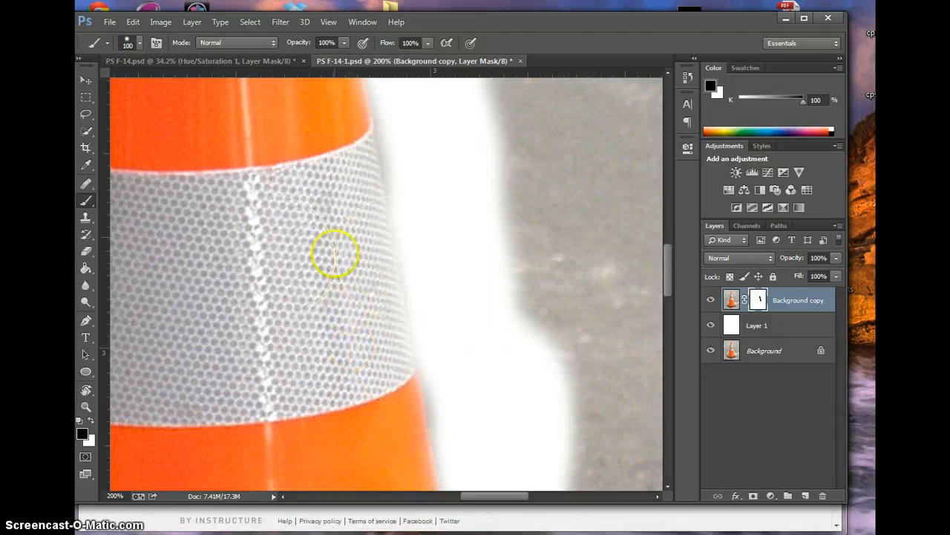
{"action": "left_click", "coordinate": [139, 42]}
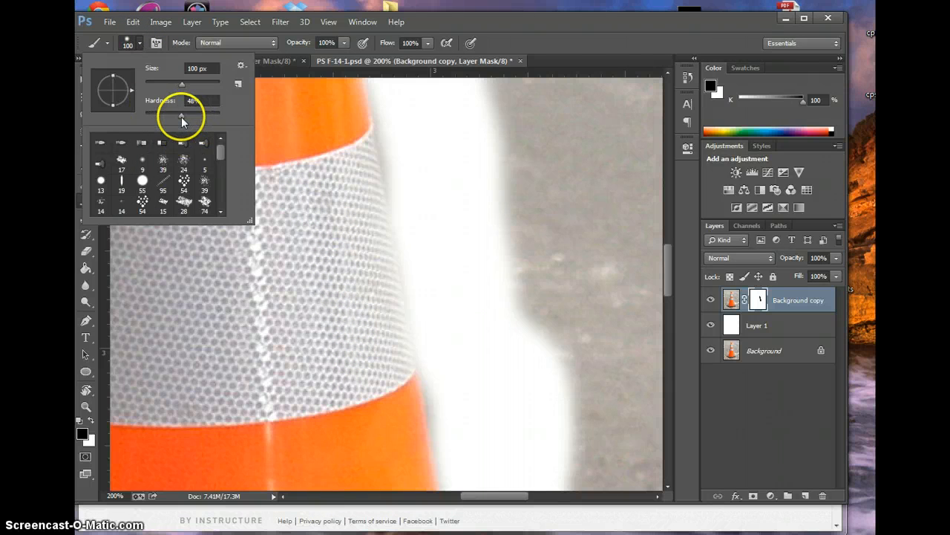
{"action": "left_click_drag", "start_coordinate": [181, 116], "coordinate": [182, 116]}
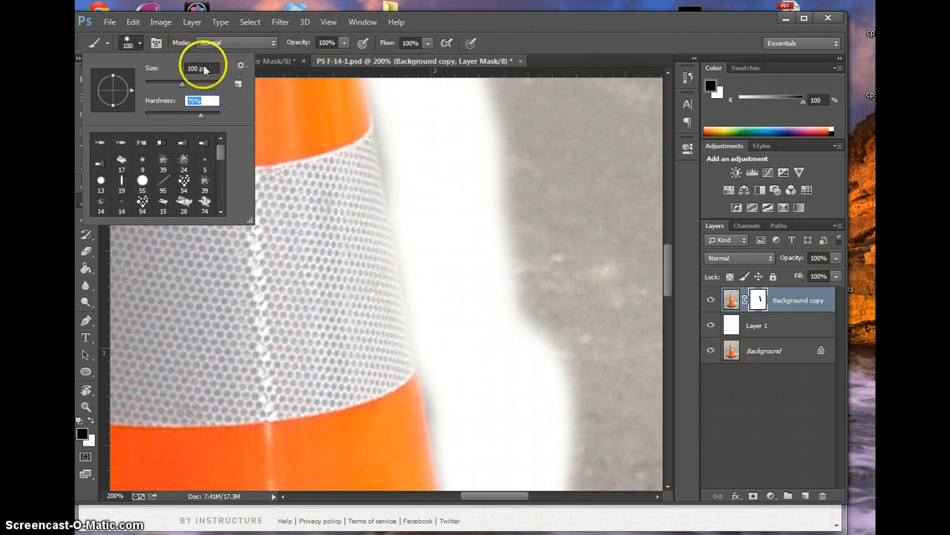
{"action": "left_click", "coordinate": [557, 30]}
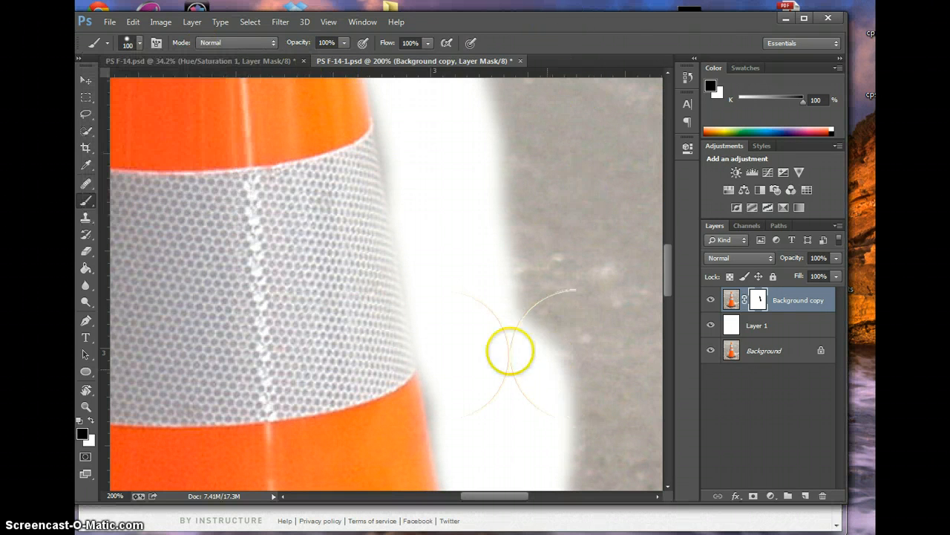
{"action": "key", "text": "ctrl+z"}
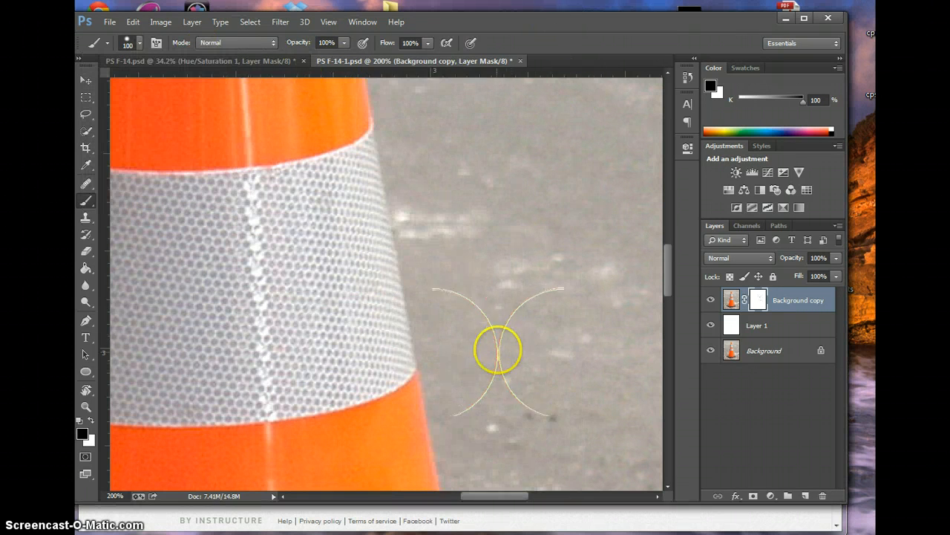
Paint black on the Background copy mask to hide the pavement beside the right edge of the cone's lower grey band
{"action": "left_click", "coordinate": [487, 372]}
{"action": "left_click_drag", "start_coordinate": [486, 373], "coordinate": [457, 228]}
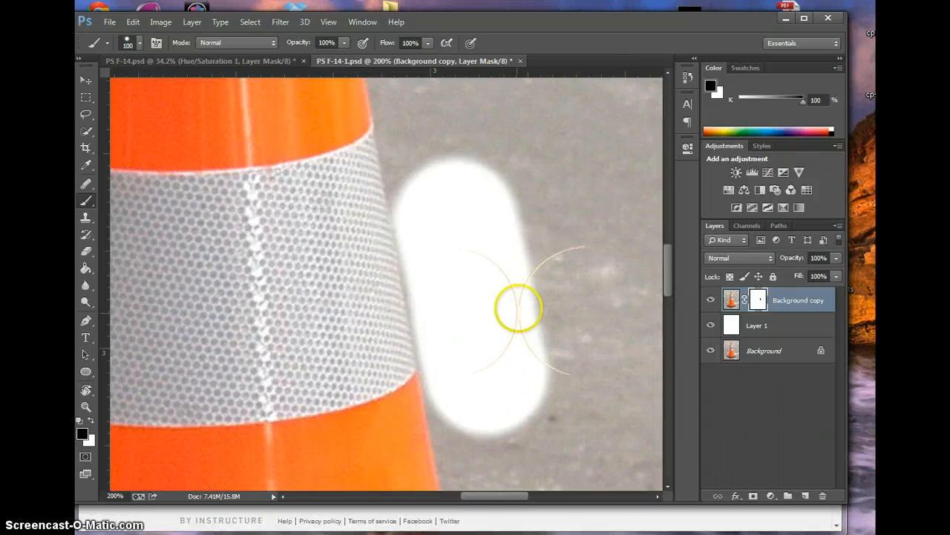
{"action": "left_click", "coordinate": [313, 371]}
{"action": "key", "text": "ctrl+minus"}
{"action": "key", "text": "ctrl+minus"}
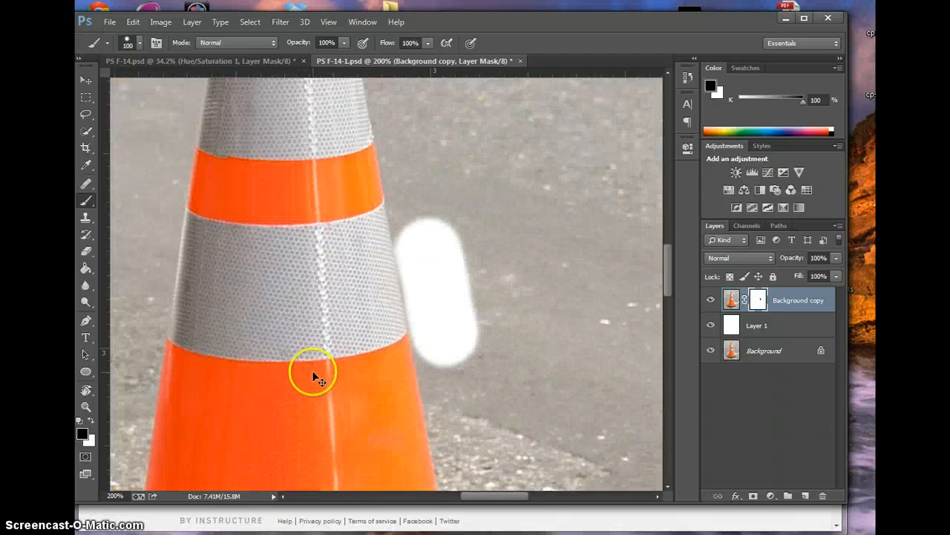
Examine the cone's base and shadow, and compare them with PS F-14.psd with its Hue/Saturation 1 layer hidden
{"action": "left_click_drag", "start_coordinate": [298, 454], "coordinate": [372, 121]}
{"action": "mouse_move", "coordinate": [421, 282]}
{"action": "left_mouse_down"}
{"action": "mouse_move", "coordinate": [435, 300]}
{"action": "mouse_move", "coordinate": [403, 289]}
{"action": "mouse_move", "coordinate": [395, 298]}
{"action": "mouse_move", "coordinate": [534, 268]}
{"action": "left_mouse_up"}
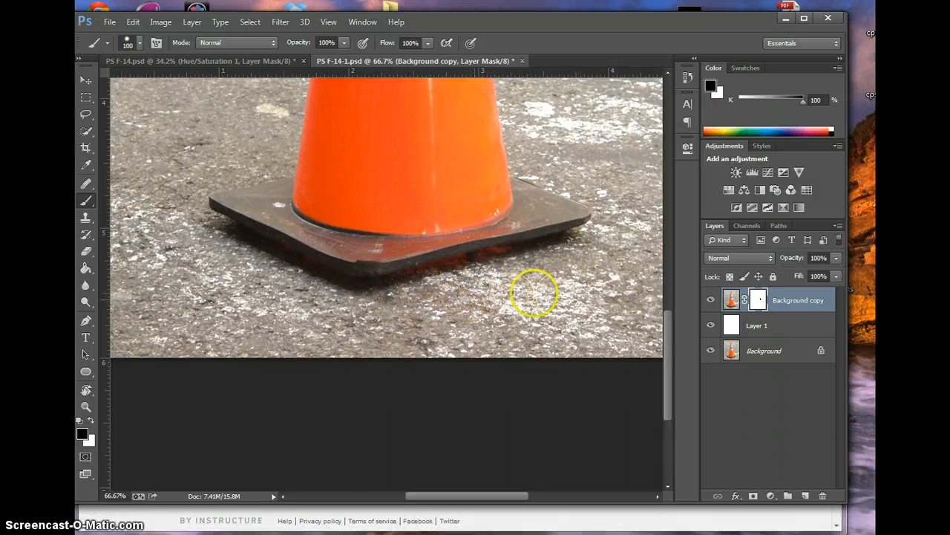
{"action": "mouse_move", "coordinate": [536, 238]}
{"action": "left_mouse_down"}
{"action": "mouse_move", "coordinate": [471, 259]}
{"action": "mouse_move", "coordinate": [392, 266]}
{"action": "mouse_move", "coordinate": [314, 248]}
{"action": "mouse_move", "coordinate": [266, 223]}
{"action": "left_mouse_up"}
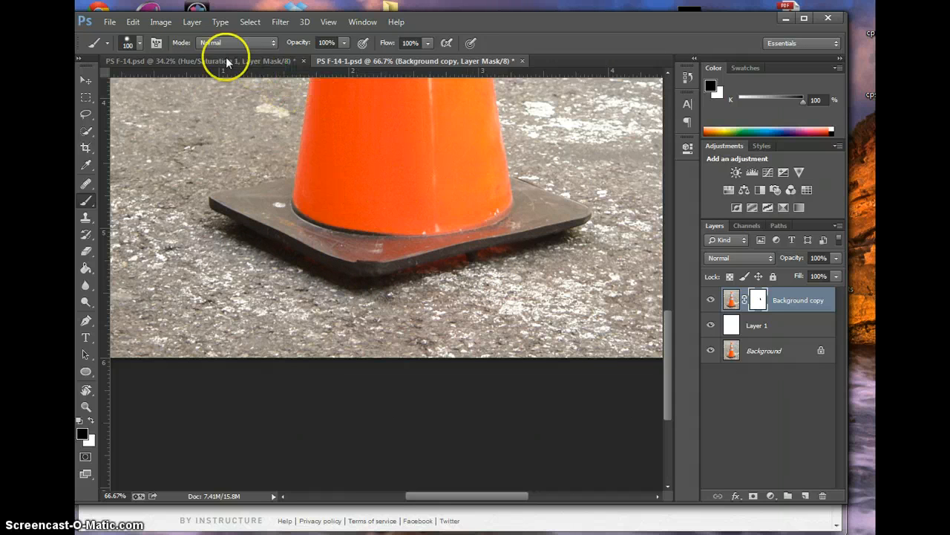
{"action": "left_click", "coordinate": [186, 64]}
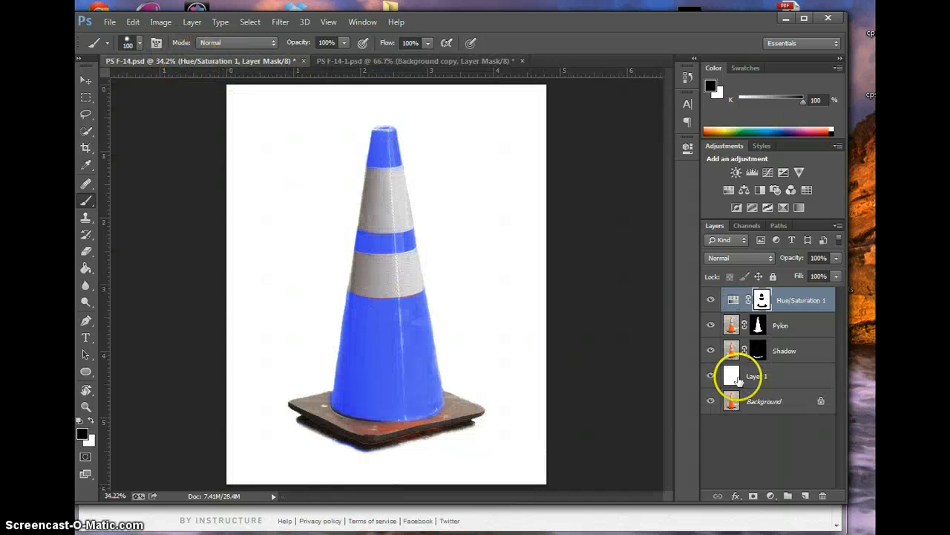
{"action": "left_click", "coordinate": [711, 300]}
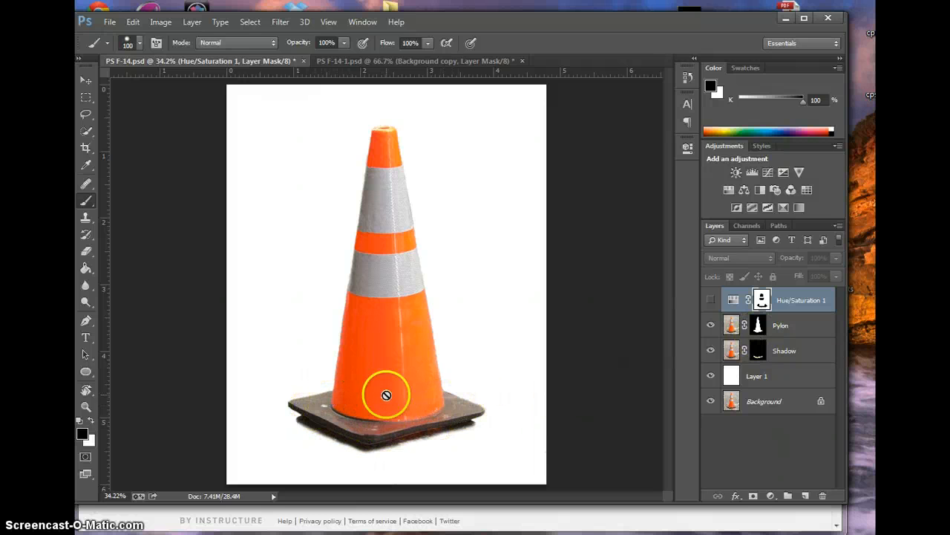
Switch to PS F-14-1.psd and paint black on the Background copy mask to clear pavement remnants right of the cone
{"action": "left_click", "coordinate": [414, 65]}
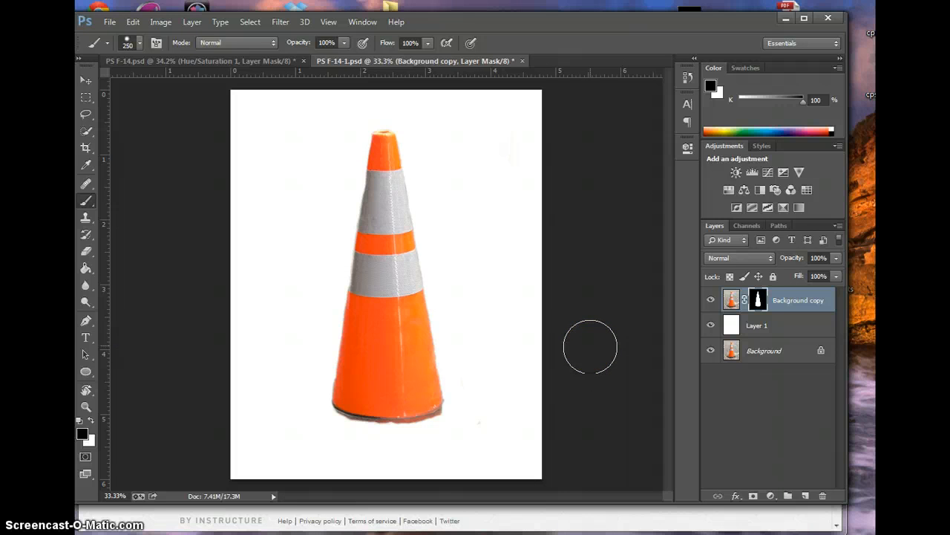
{"action": "mouse_move", "coordinate": [420, 162]}
{"action": "left_mouse_down"}
{"action": "mouse_move", "coordinate": [389, 191]}
{"action": "mouse_move", "coordinate": [367, 191]}
{"action": "mouse_move", "coordinate": [370, 179]}
{"action": "mouse_move", "coordinate": [383, 253]}
{"action": "mouse_move", "coordinate": [402, 219]}
{"action": "mouse_move", "coordinate": [366, 191]}
{"action": "mouse_move", "coordinate": [357, 282]}
{"action": "mouse_move", "coordinate": [367, 187]}
{"action": "mouse_move", "coordinate": [382, 208]}
{"action": "mouse_move", "coordinate": [495, 222]}
{"action": "left_mouse_up"}
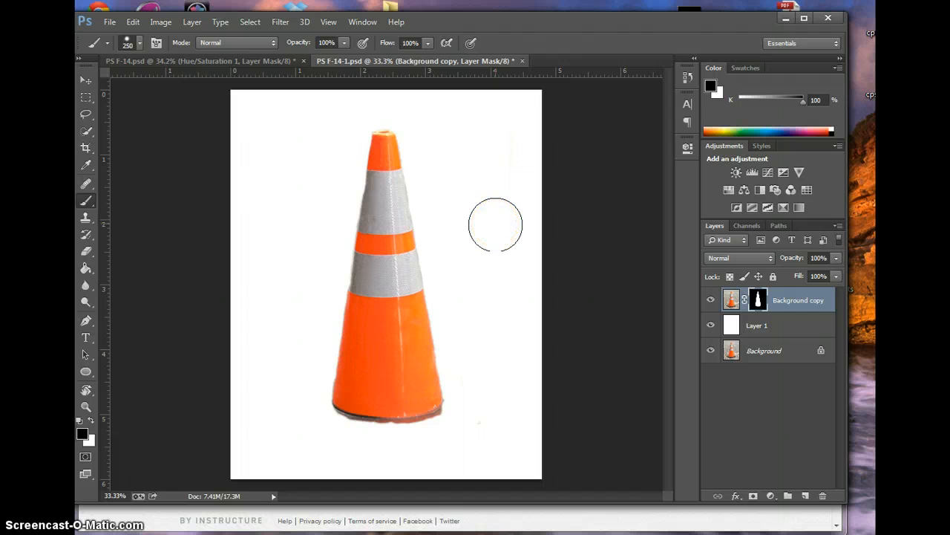
Examine the masked edges along the cone's grey and orange bands up close, and check the whole cone on white
{"action": "key", "text": "ctrl+minus"}
{"action": "key", "text": "ctrl+plus"}
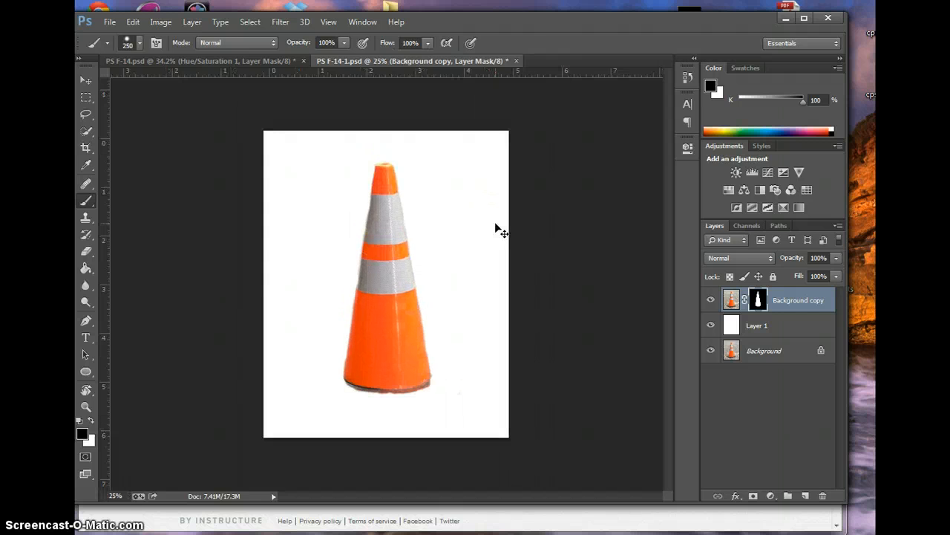
{"action": "key", "text": "ctrl+plus"}
{"action": "key", "text": "ctrl+plus"}
{"action": "key", "text": "ctrl+plus"}
{"action": "key", "text": "ctrl+plus"}
{"action": "key", "text": "ctrl+plus"}
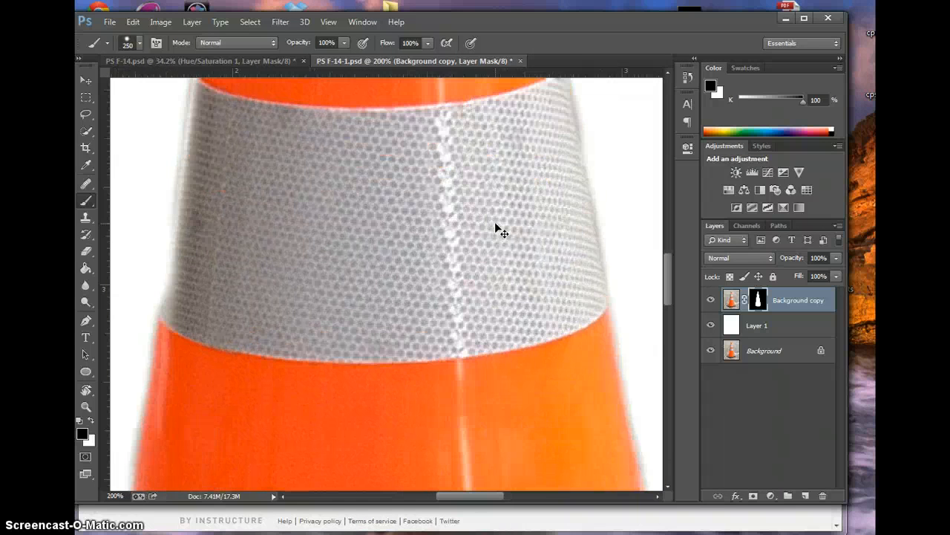
{"action": "left_click_drag", "start_coordinate": [341, 159], "coordinate": [427, 462]}
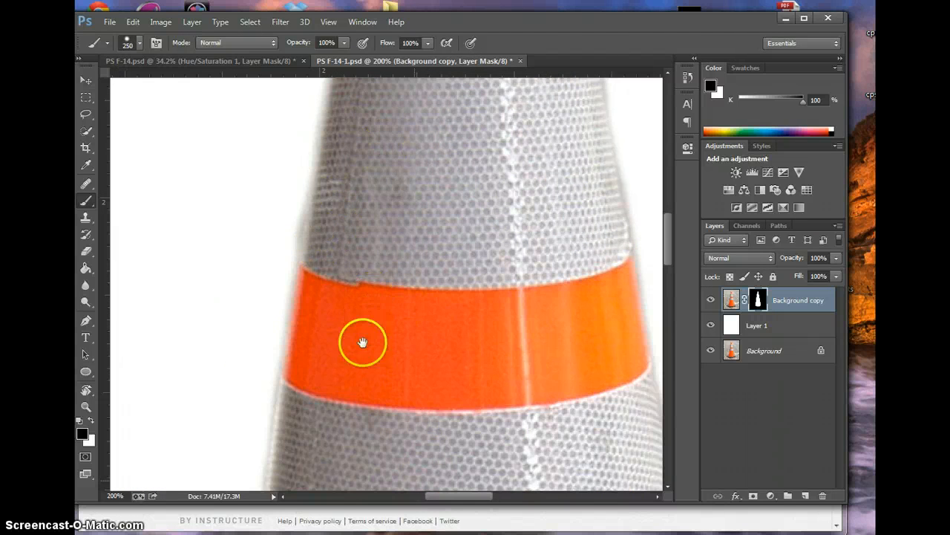
{"action": "left_click_drag", "start_coordinate": [363, 369], "coordinate": [490, 243]}
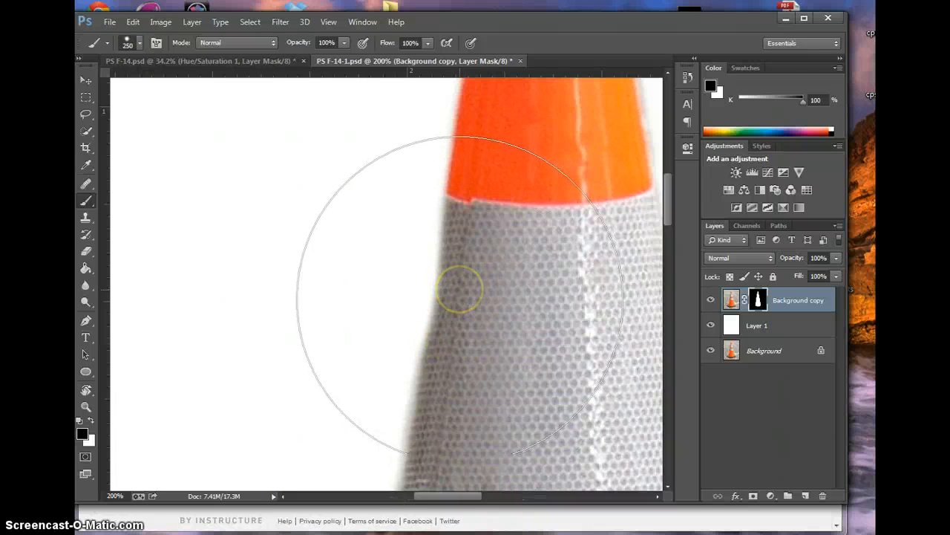
{"action": "key", "text": "ctrl+0"}
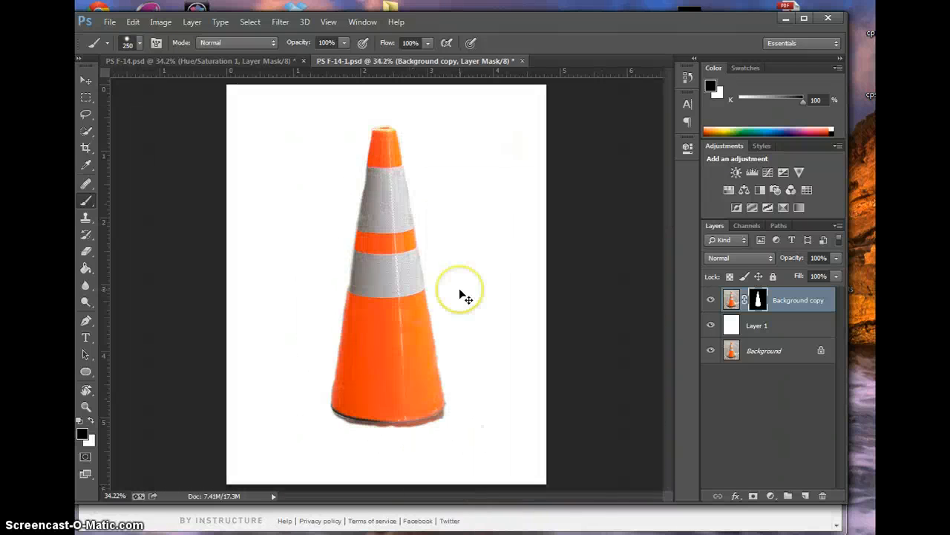
{"action": "left_click", "coordinate": [484, 364]}
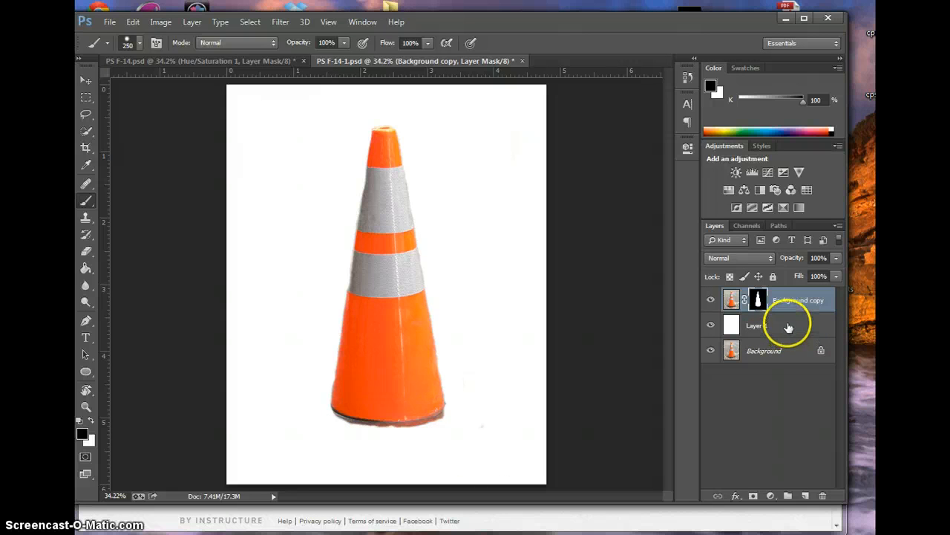
Duplicate the masked Background copy layer
{"action": "left_click_drag", "start_coordinate": [791, 300], "coordinate": [807, 495]}
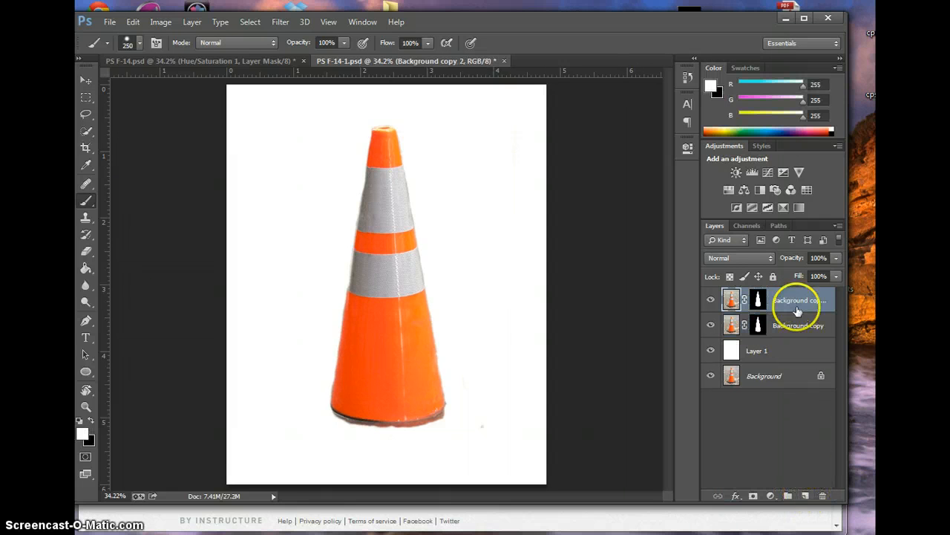
Try to fill the Background copy layer's mask with white using the Paint Bucket
{"action": "left_click", "coordinate": [759, 326]}
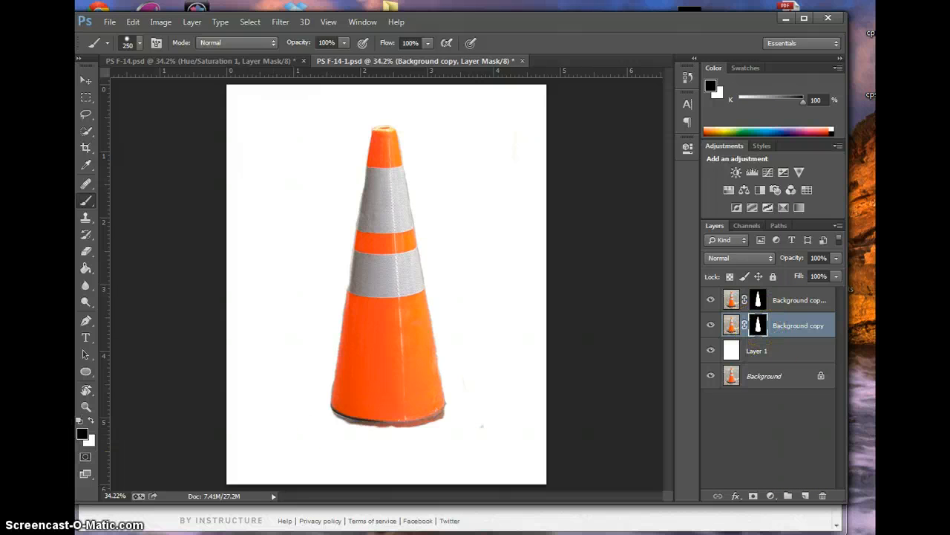
{"action": "left_click", "coordinate": [91, 420]}
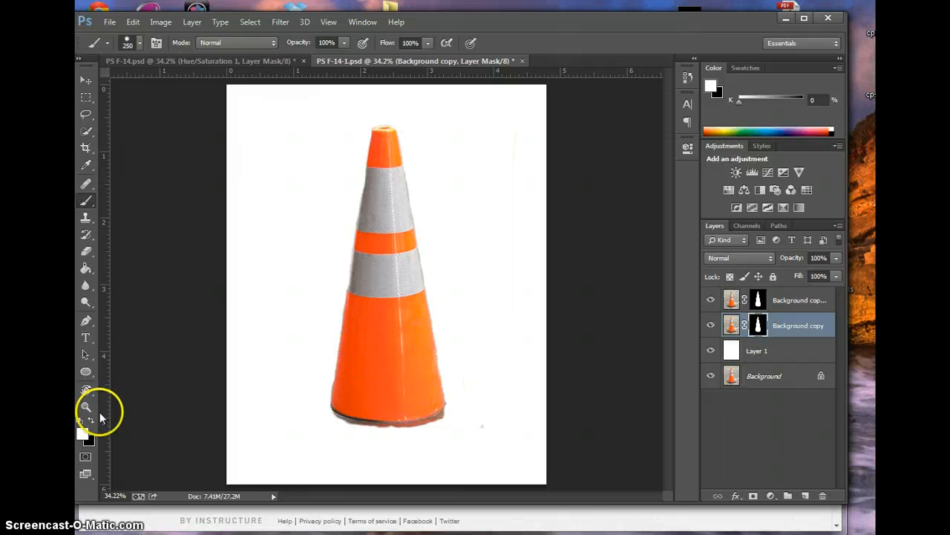
{"action": "left_click", "coordinate": [86, 268]}
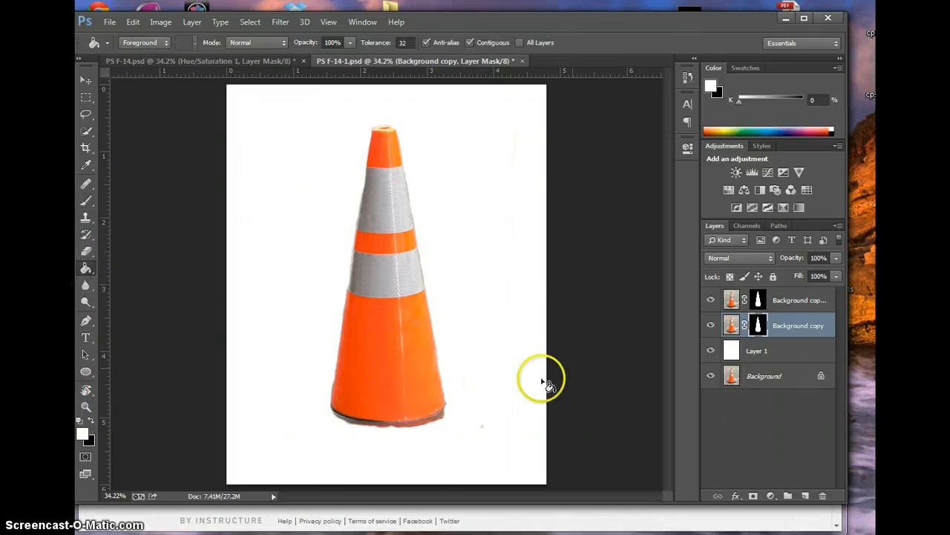
{"action": "left_click", "coordinate": [429, 300]}
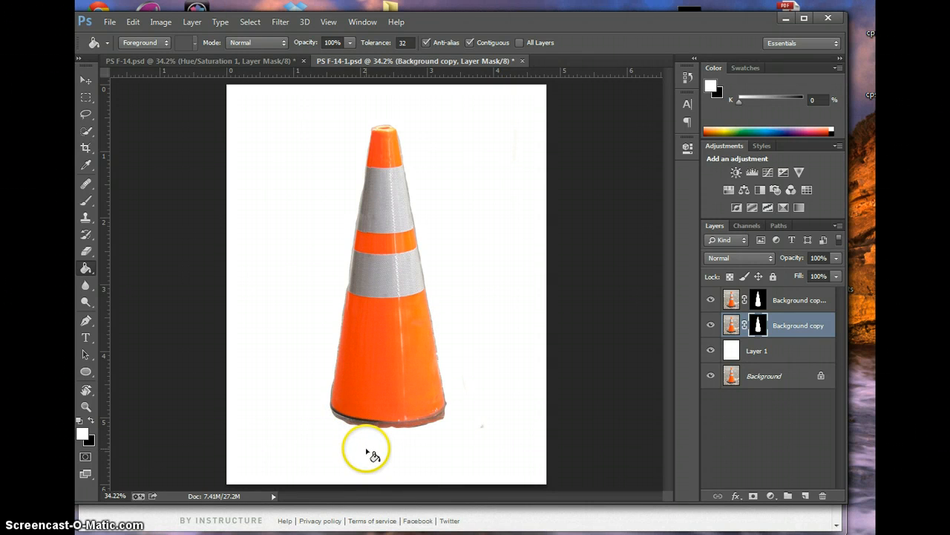
Delete the Background copy layer's mask and add a new blank white layer mask to it
{"action": "double_click", "coordinate": [757, 329]}
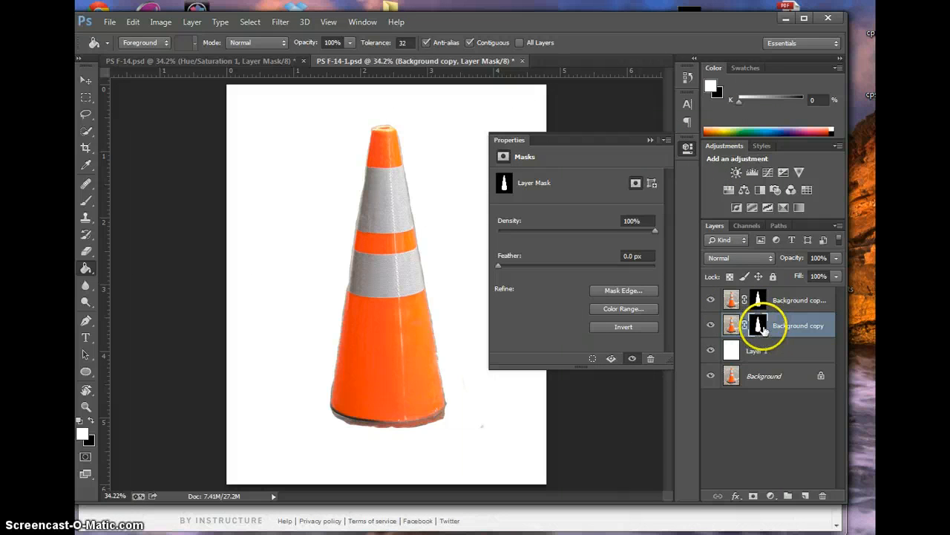
{"action": "right_click", "coordinate": [763, 330]}
{"action": "left_click", "coordinate": [813, 352]}
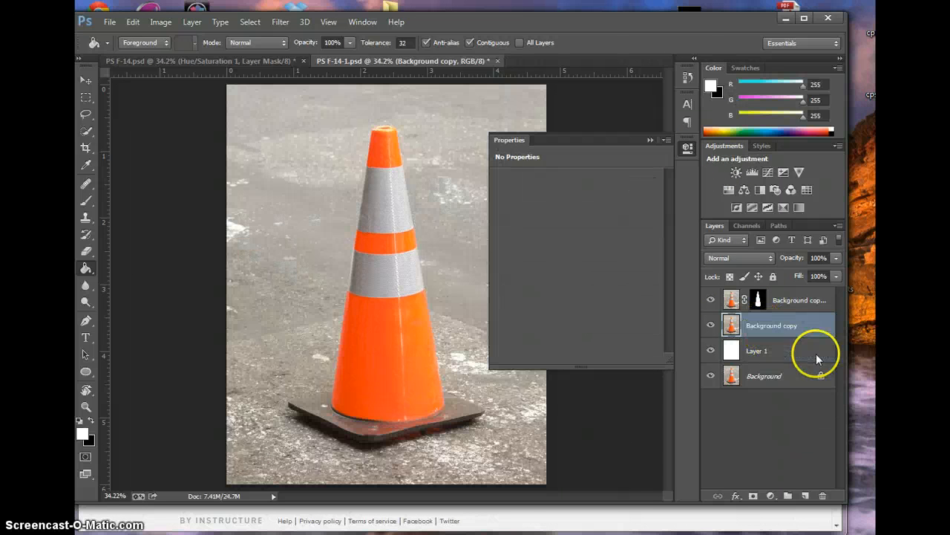
{"action": "left_click", "coordinate": [753, 496]}
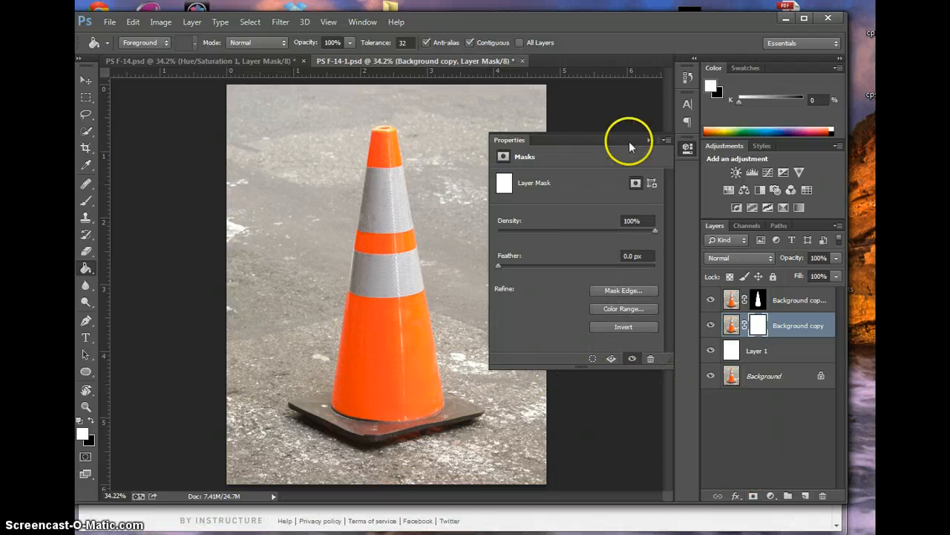
{"action": "left_click", "coordinate": [649, 141]}
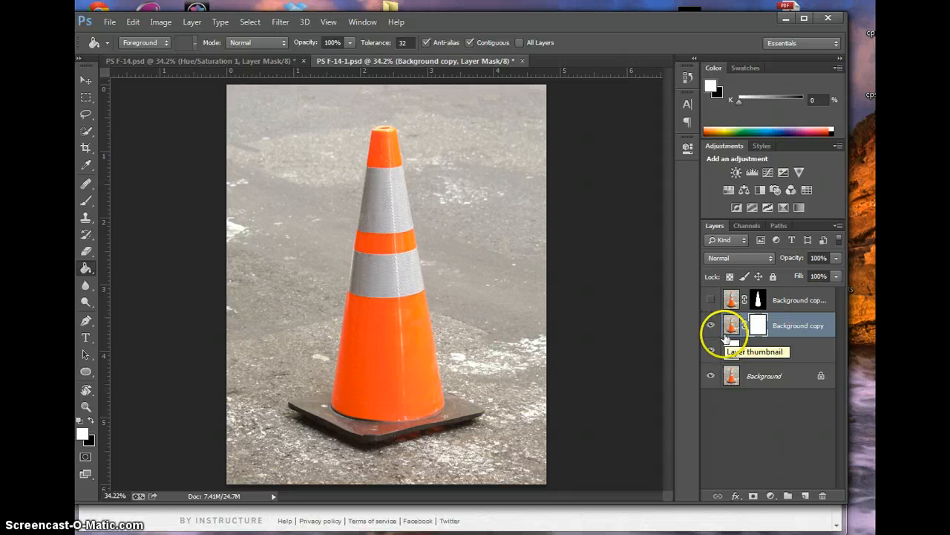
Compare the two cone copies by toggling their visibility, ending with Background copy 2 hidden and Background copy shown
{"action": "left_click", "coordinate": [711, 325]}
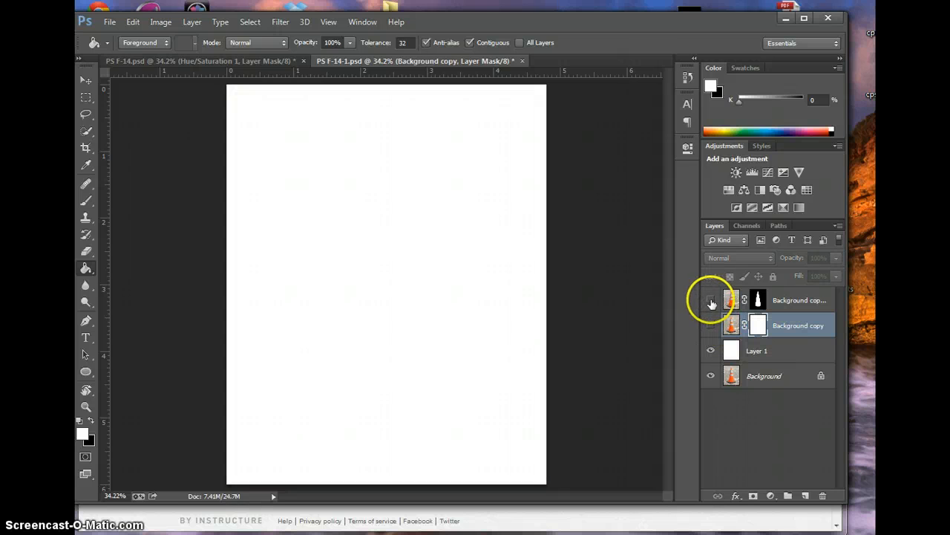
{"action": "left_click", "coordinate": [711, 301]}
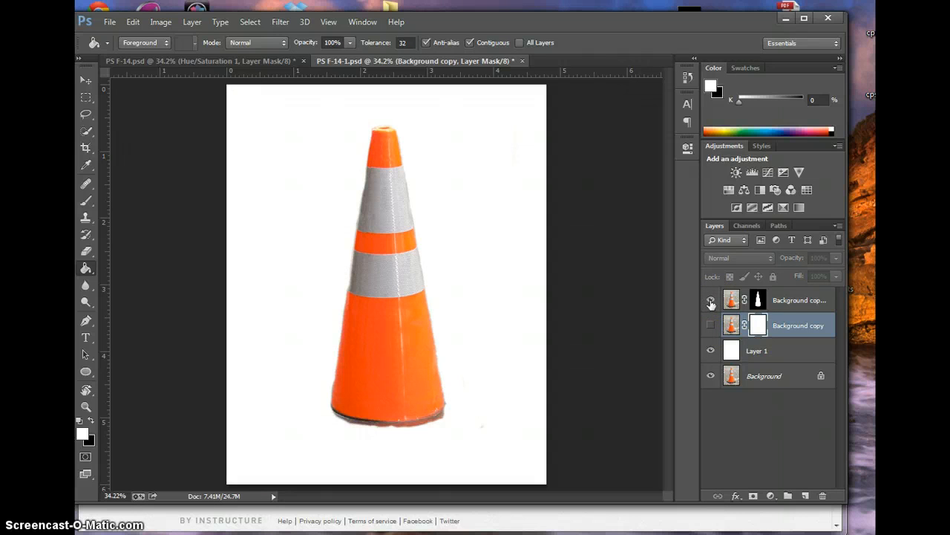
{"action": "left_click", "coordinate": [709, 324]}
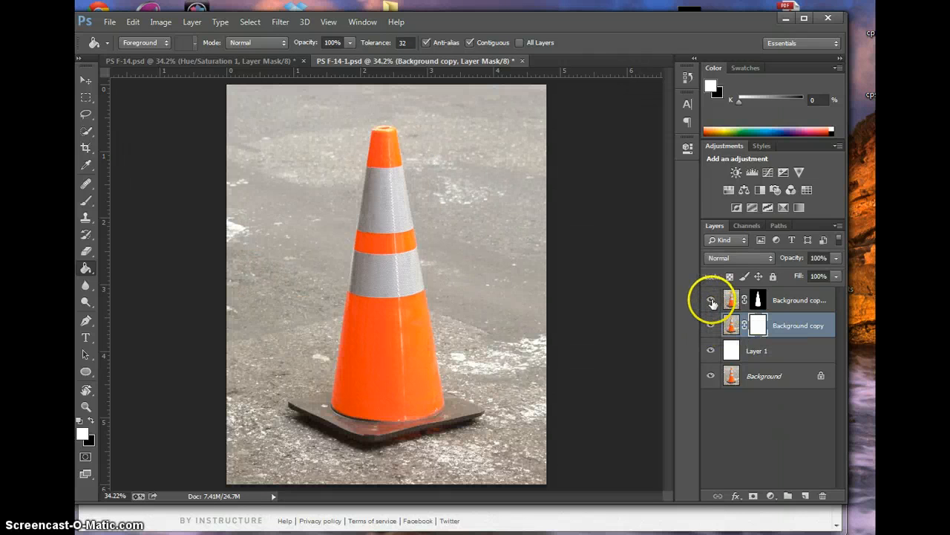
{"action": "left_click", "coordinate": [712, 300]}
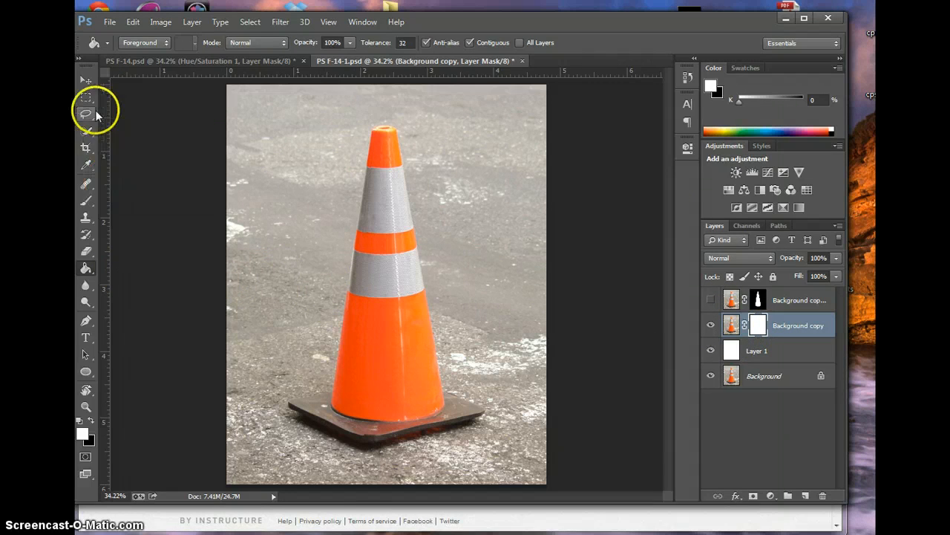
Paint black on the Background copy mask to hide the pavement and cone body, keeping only the base and its shadow
{"action": "left_click", "coordinate": [87, 201]}
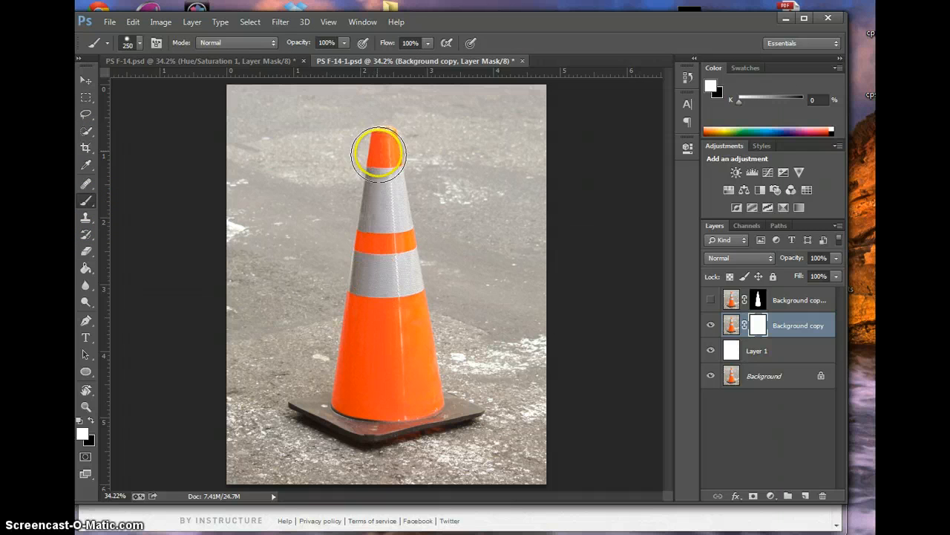
{"action": "left_click", "coordinate": [90, 420]}
{"action": "mouse_move", "coordinate": [345, 230]}
{"action": "left_mouse_down"}
{"action": "mouse_move", "coordinate": [385, 111]}
{"action": "mouse_move", "coordinate": [234, 111]}
{"action": "left_mouse_up"}
{"action": "mouse_move", "coordinate": [416, 100]}
{"action": "left_mouse_down"}
{"action": "mouse_move", "coordinate": [391, 104]}
{"action": "mouse_move", "coordinate": [522, 89]}
{"action": "mouse_move", "coordinate": [543, 108]}
{"action": "mouse_move", "coordinate": [536, 316]}
{"action": "mouse_move", "coordinate": [514, 219]}
{"action": "mouse_move", "coordinate": [477, 126]}
{"action": "mouse_move", "coordinate": [436, 118]}
{"action": "mouse_move", "coordinate": [347, 230]}
{"action": "mouse_move", "coordinate": [492, 156]}
{"action": "mouse_move", "coordinate": [390, 183]}
{"action": "mouse_move", "coordinate": [419, 209]}
{"action": "mouse_move", "coordinate": [459, 222]}
{"action": "mouse_move", "coordinate": [374, 236]}
{"action": "mouse_move", "coordinate": [457, 261]}
{"action": "mouse_move", "coordinate": [416, 260]}
{"action": "mouse_move", "coordinate": [319, 220]}
{"action": "mouse_move", "coordinate": [344, 175]}
{"action": "mouse_move", "coordinate": [279, 134]}
{"action": "mouse_move", "coordinate": [225, 143]}
{"action": "mouse_move", "coordinate": [232, 225]}
{"action": "mouse_move", "coordinate": [327, 165]}
{"action": "mouse_move", "coordinate": [261, 226]}
{"action": "mouse_move", "coordinate": [308, 154]}
{"action": "mouse_move", "coordinate": [251, 280]}
{"action": "mouse_move", "coordinate": [449, 301]}
{"action": "mouse_move", "coordinate": [516, 293]}
{"action": "mouse_move", "coordinate": [541, 465]}
{"action": "mouse_move", "coordinate": [455, 478]}
{"action": "mouse_move", "coordinate": [488, 473]}
{"action": "mouse_move", "coordinate": [512, 456]}
{"action": "mouse_move", "coordinate": [452, 487]}
{"action": "mouse_move", "coordinate": [376, 487]}
{"action": "mouse_move", "coordinate": [239, 461]}
{"action": "mouse_move", "coordinate": [236, 325]}
{"action": "mouse_move", "coordinate": [284, 325]}
{"action": "mouse_move", "coordinate": [251, 356]}
{"action": "mouse_move", "coordinate": [248, 415]}
{"action": "mouse_move", "coordinate": [307, 466]}
{"action": "mouse_move", "coordinate": [288, 468]}
{"action": "mouse_move", "coordinate": [298, 484]}
{"action": "mouse_move", "coordinate": [291, 476]}
{"action": "mouse_move", "coordinate": [312, 443]}
{"action": "mouse_move", "coordinate": [282, 411]}
{"action": "left_mouse_up"}
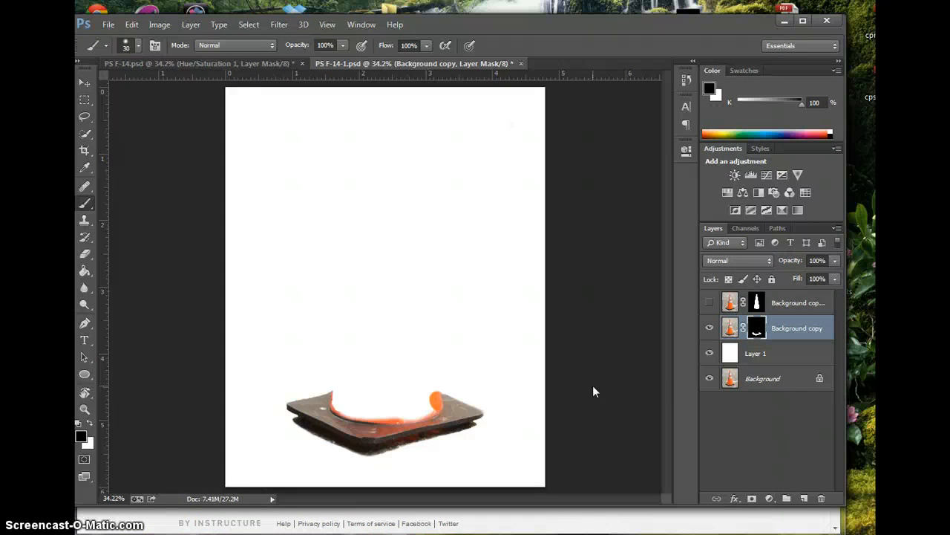
{"action": "mouse_move", "coordinate": [467, 414]}
{"action": "left_mouse_down"}
{"action": "mouse_move", "coordinate": [431, 402]}
{"action": "mouse_move", "coordinate": [409, 413]}
{"action": "mouse_move", "coordinate": [322, 418]}
{"action": "mouse_move", "coordinate": [304, 431]}
{"action": "mouse_move", "coordinate": [369, 452]}
{"action": "mouse_move", "coordinate": [493, 443]}
{"action": "mouse_move", "coordinate": [422, 444]}
{"action": "left_mouse_up"}
{"action": "mouse_move", "coordinate": [422, 439]}
{"action": "left_mouse_down"}
{"action": "mouse_move", "coordinate": [498, 444]}
{"action": "mouse_move", "coordinate": [474, 423]}
{"action": "mouse_move", "coordinate": [396, 449]}
{"action": "mouse_move", "coordinate": [338, 447]}
{"action": "mouse_move", "coordinate": [307, 424]}
{"action": "mouse_move", "coordinate": [370, 450]}
{"action": "mouse_move", "coordinate": [484, 435]}
{"action": "left_mouse_up"}
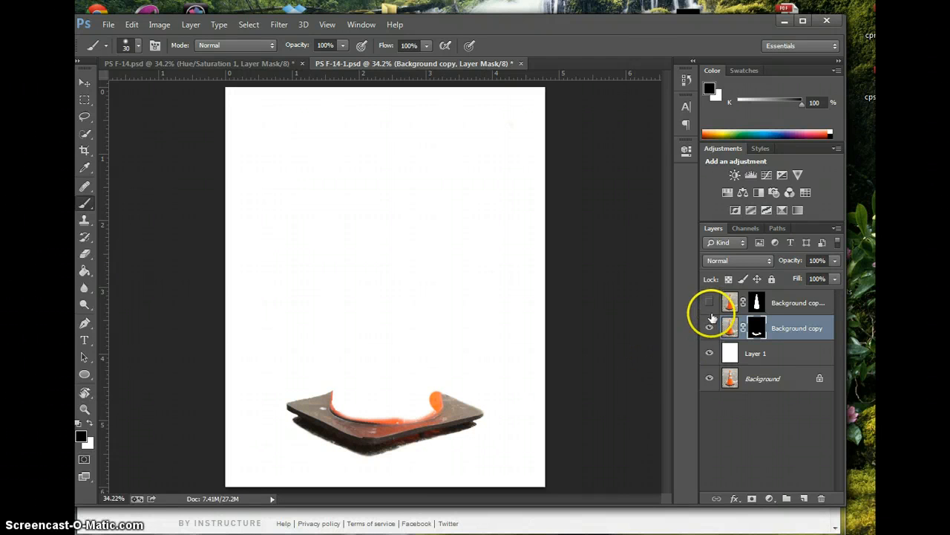
Select the Background copy 2 layer and show it again above the masked base
{"action": "left_click", "coordinate": [731, 303]}
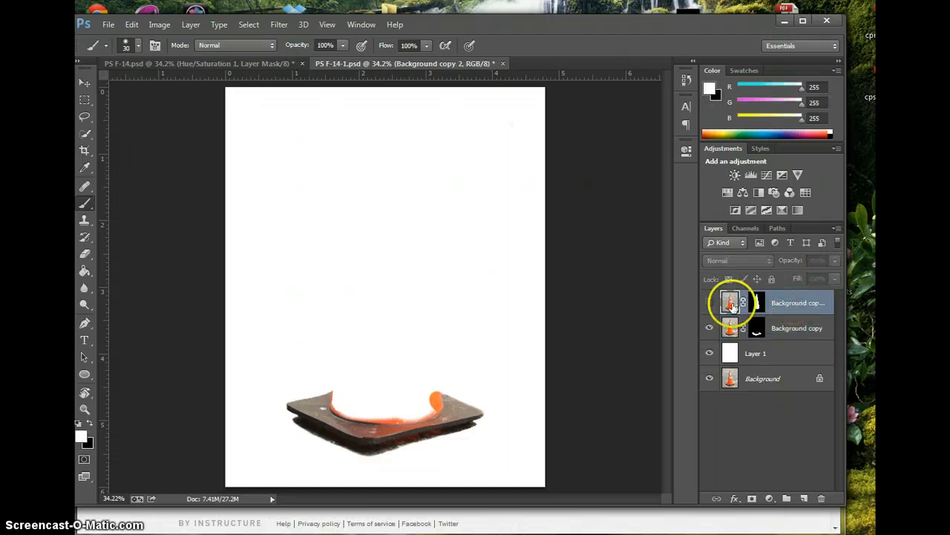
{"action": "left_click", "coordinate": [710, 305]}
{"action": "left_click", "coordinate": [709, 305]}
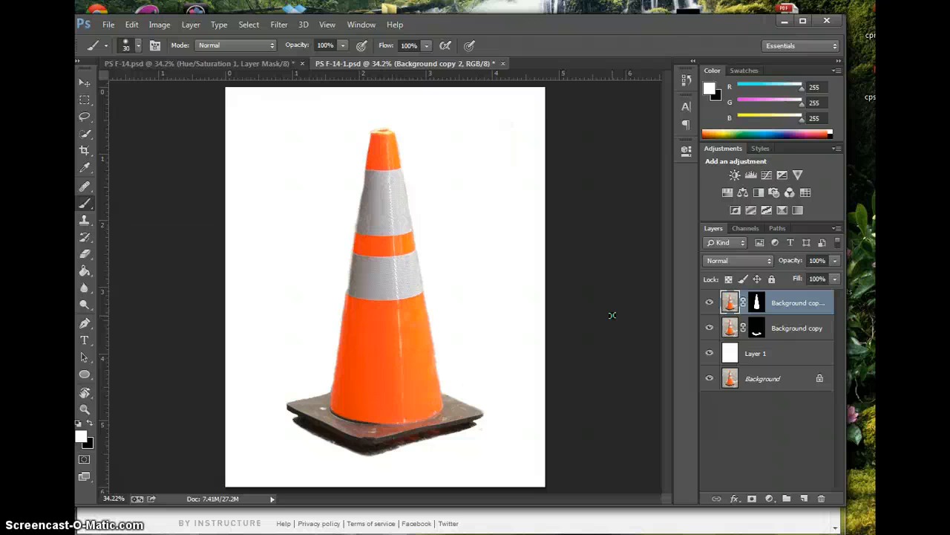
Try lowering the Background copy layer's opacity to 43%, and restore it to 100%
{"action": "left_click", "coordinate": [794, 329]}
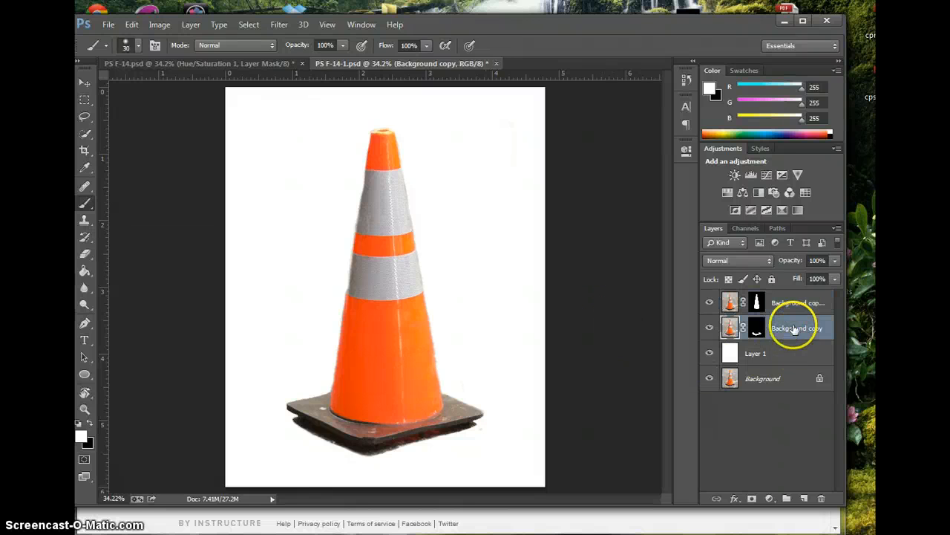
{"action": "left_click_drag", "start_coordinate": [792, 260], "coordinate": [799, 265]}
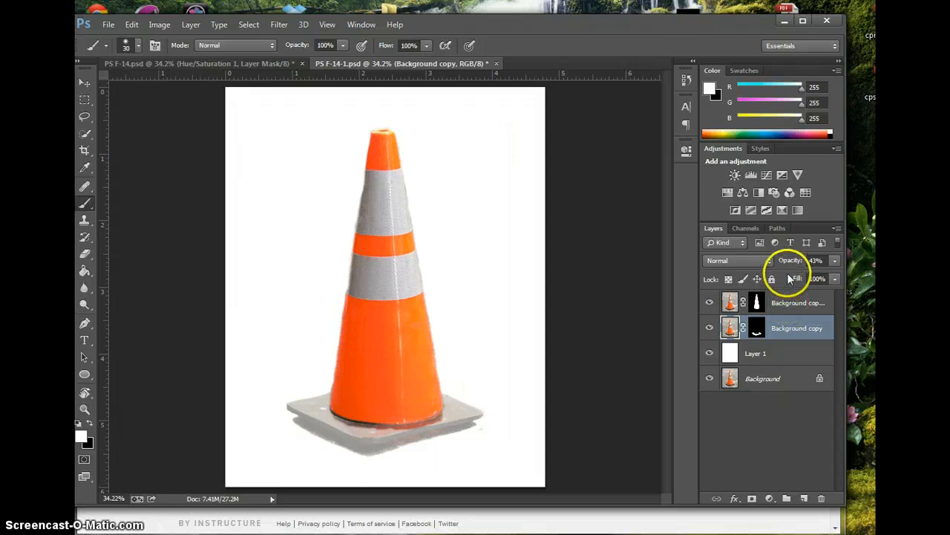
{"action": "left_click_drag", "start_coordinate": [789, 264], "coordinate": [845, 261]}
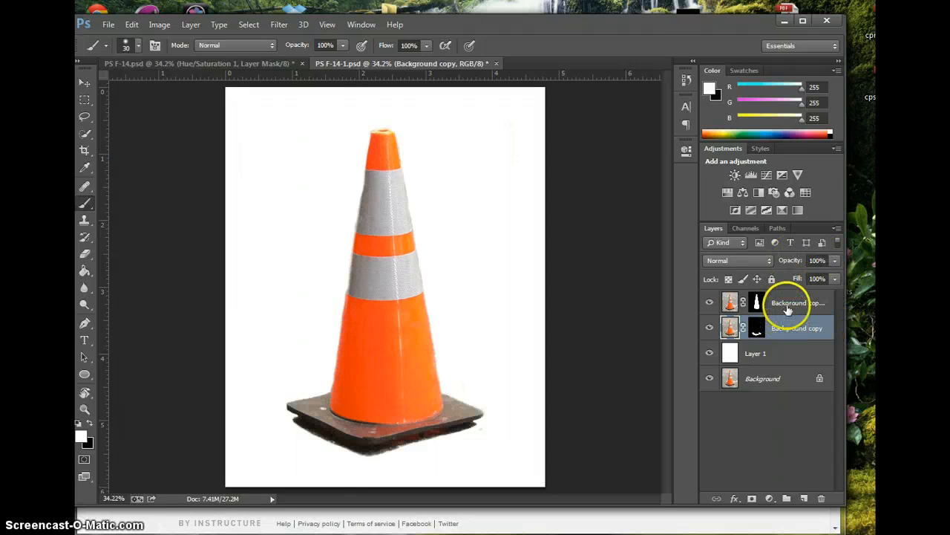
In PS F-14.psd, show the Hue/Saturation 1 adjustment and clip it to the Pylon layer
{"action": "left_click", "coordinate": [264, 63]}
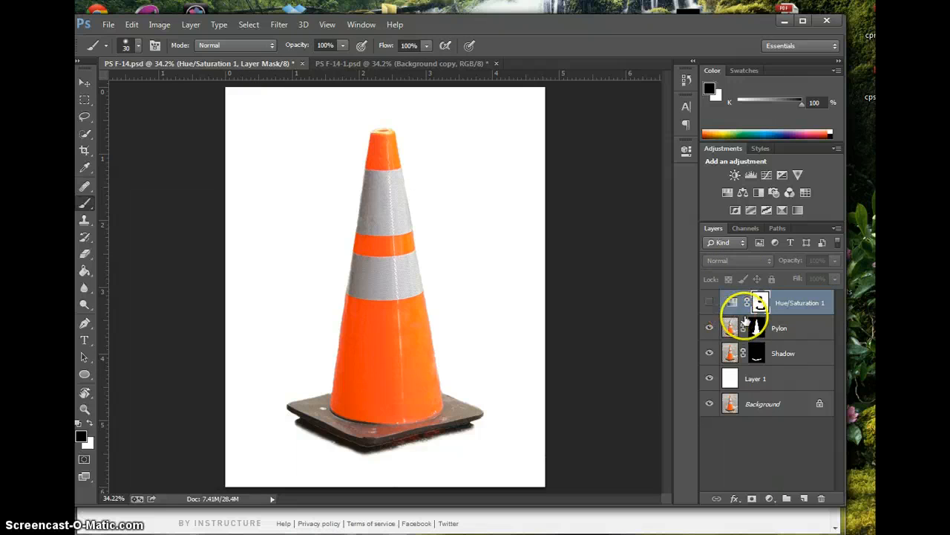
{"action": "left_click", "coordinate": [710, 303]}
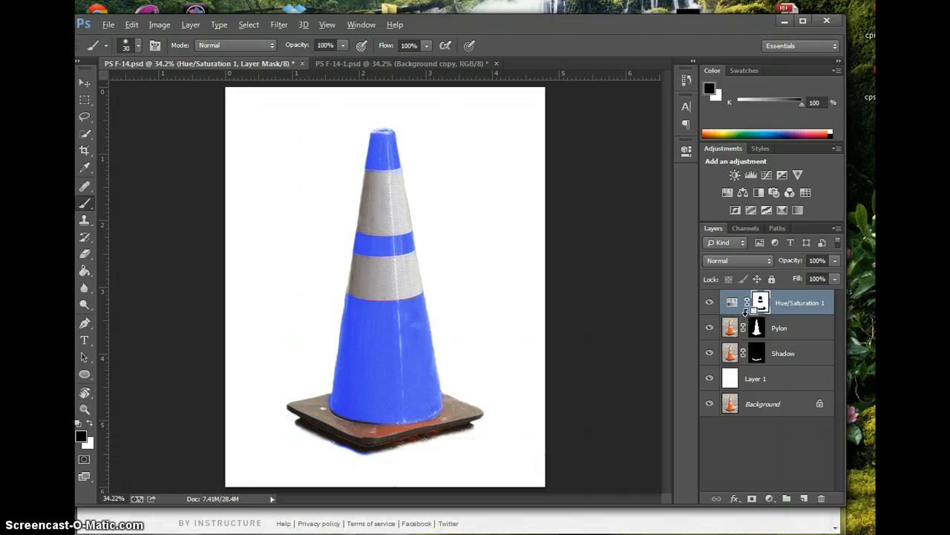
{"action": "left_click", "coordinate": [745, 313], "text": "alt"}
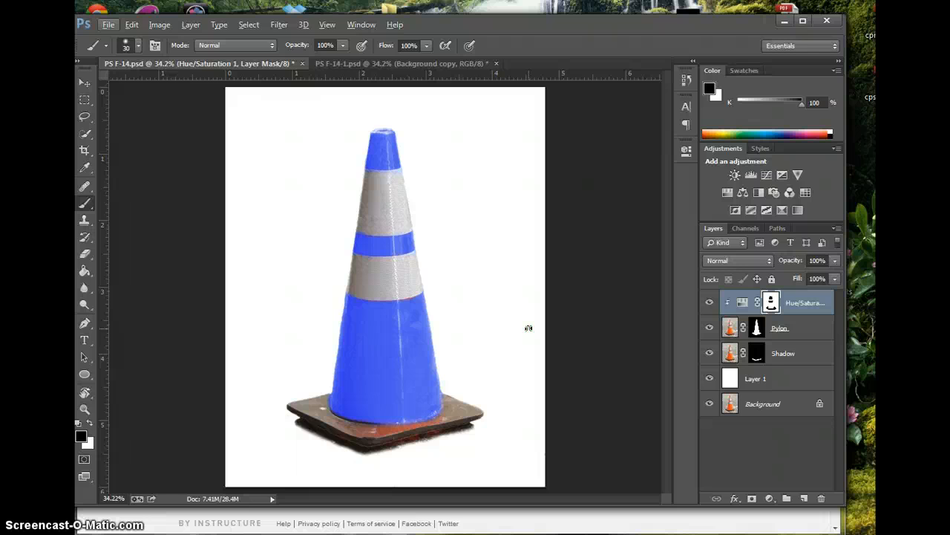
{"action": "left_click", "coordinate": [740, 327], "text": "alt"}
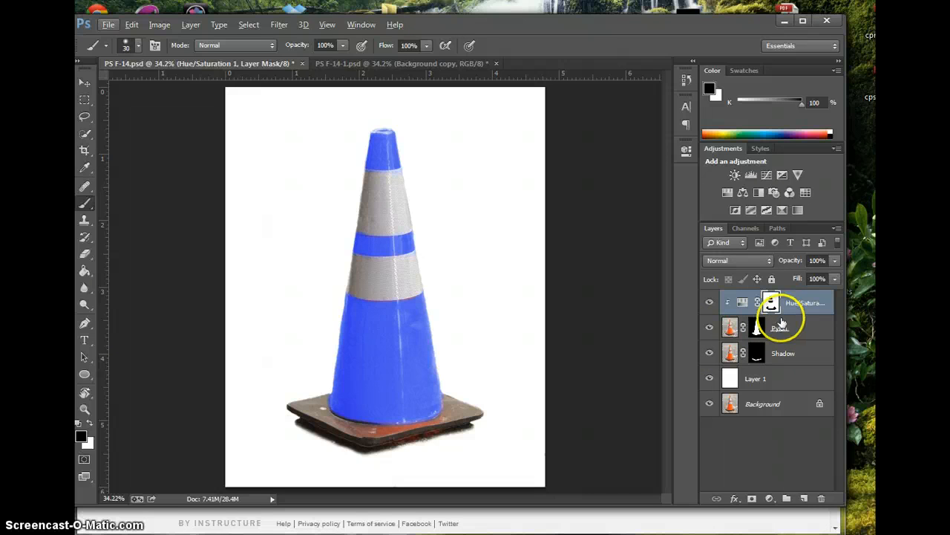
Hide the clipped Hue/Saturation 1 adjustment and return to PS F-14-1.psd
{"action": "left_click", "coordinate": [711, 302]}
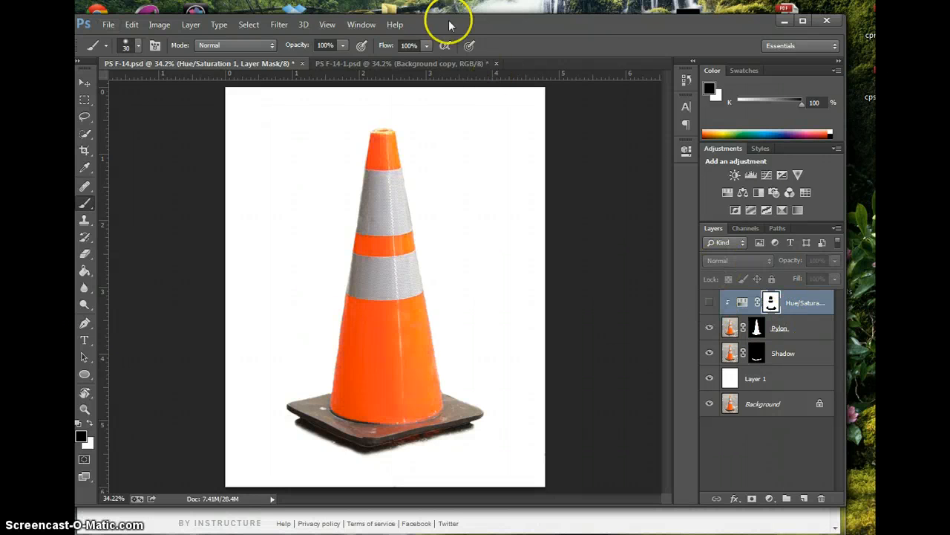
{"action": "left_click", "coordinate": [431, 63]}
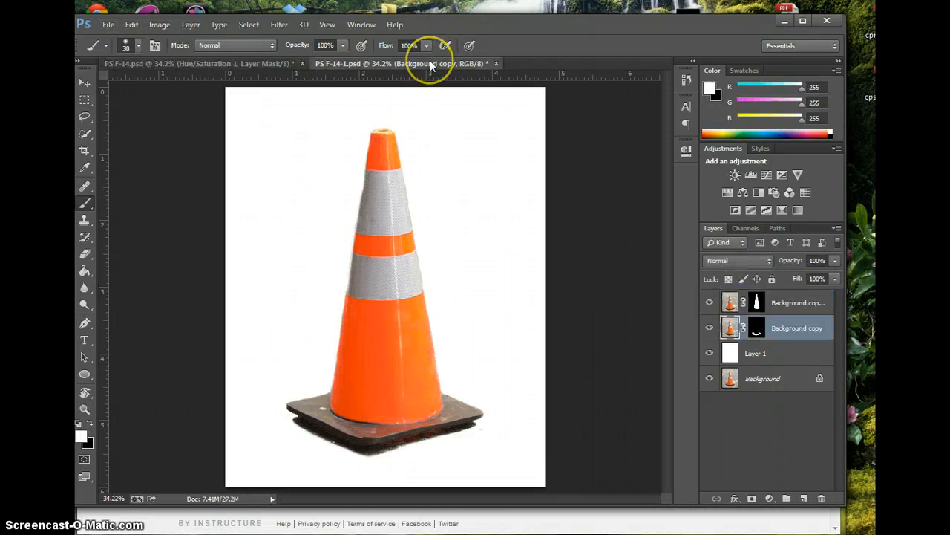
Add a Hue/Saturation adjustment layer above Background copy 2, with hue -5 and saturation +12
{"action": "left_click", "coordinate": [787, 301]}
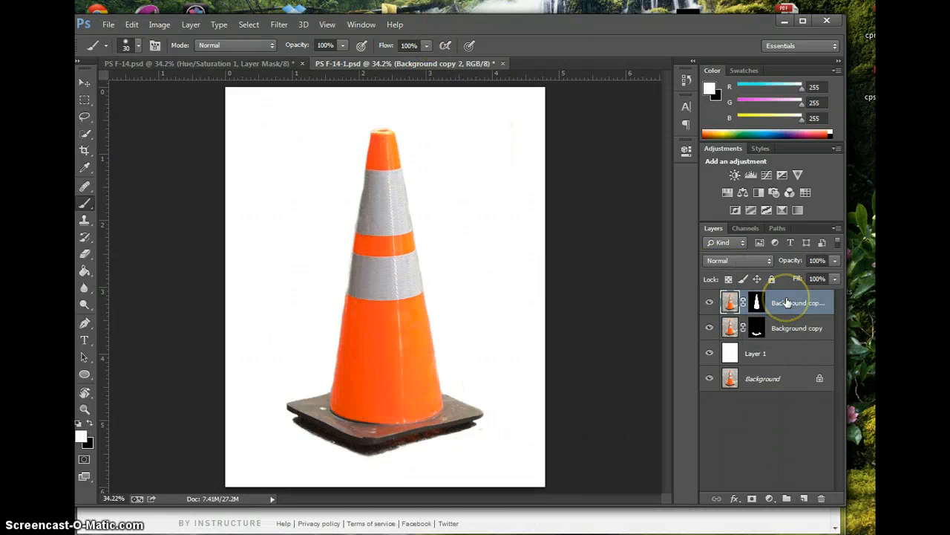
{"action": "left_click", "coordinate": [726, 195]}
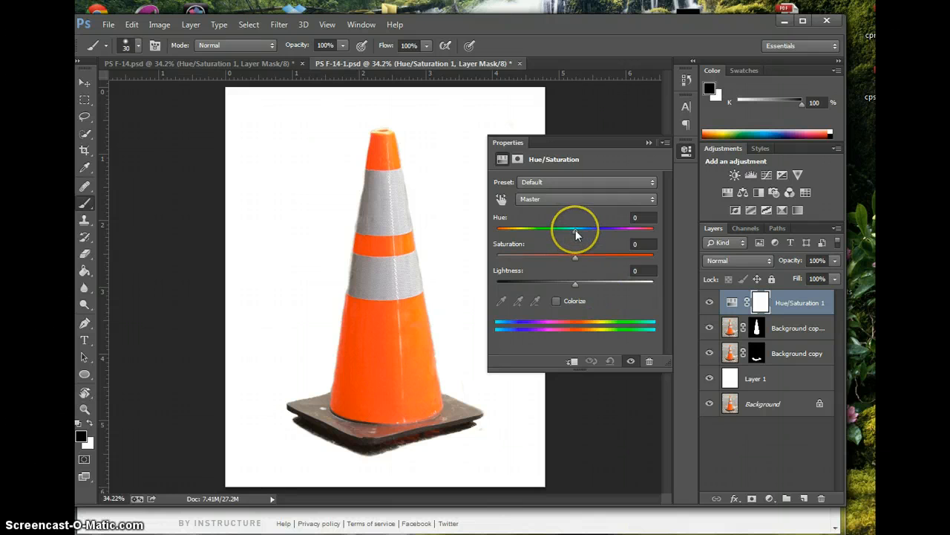
{"action": "left_click_drag", "start_coordinate": [577, 234], "coordinate": [586, 257]}
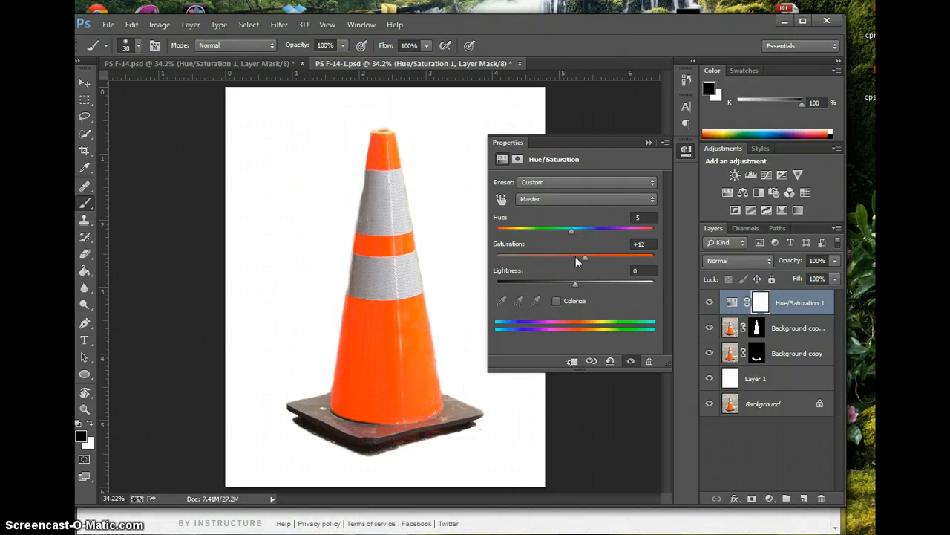
Colorize the adjustment green with hue 101 and saturation 73, and clip it to the Background copy 2 layer
{"action": "left_click", "coordinate": [556, 301]}
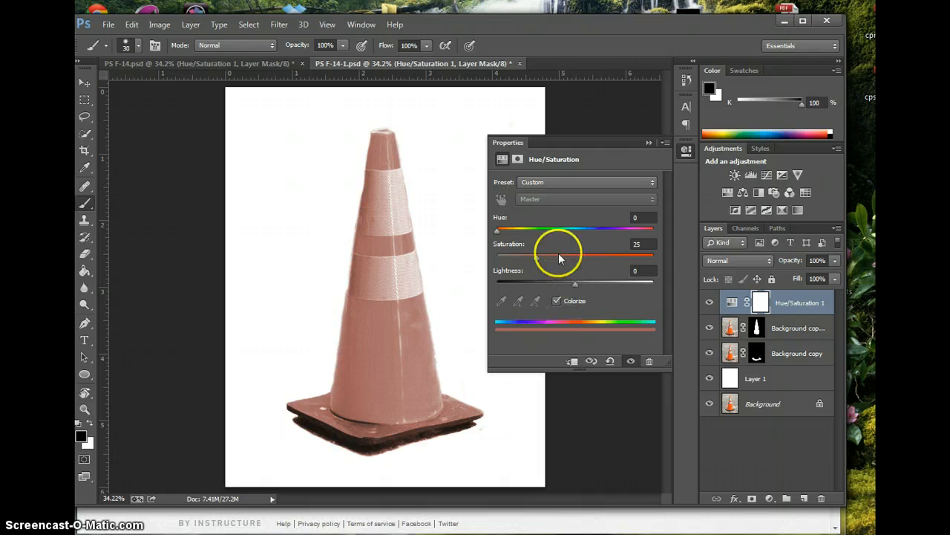
{"action": "left_click_drag", "start_coordinate": [536, 257], "coordinate": [611, 258]}
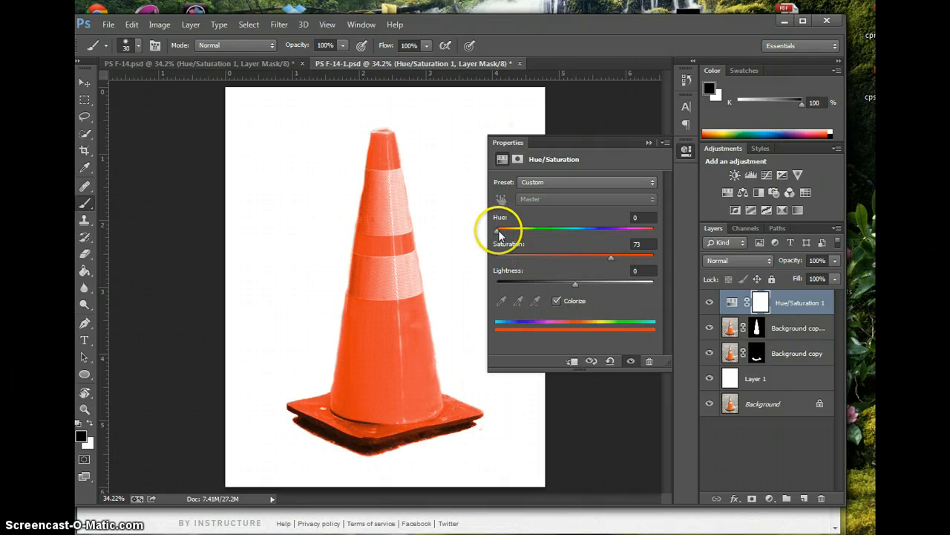
{"action": "mouse_move", "coordinate": [498, 230]}
{"action": "left_mouse_down"}
{"action": "mouse_move", "coordinate": [597, 234]}
{"action": "mouse_move", "coordinate": [538, 235]}
{"action": "left_mouse_up"}
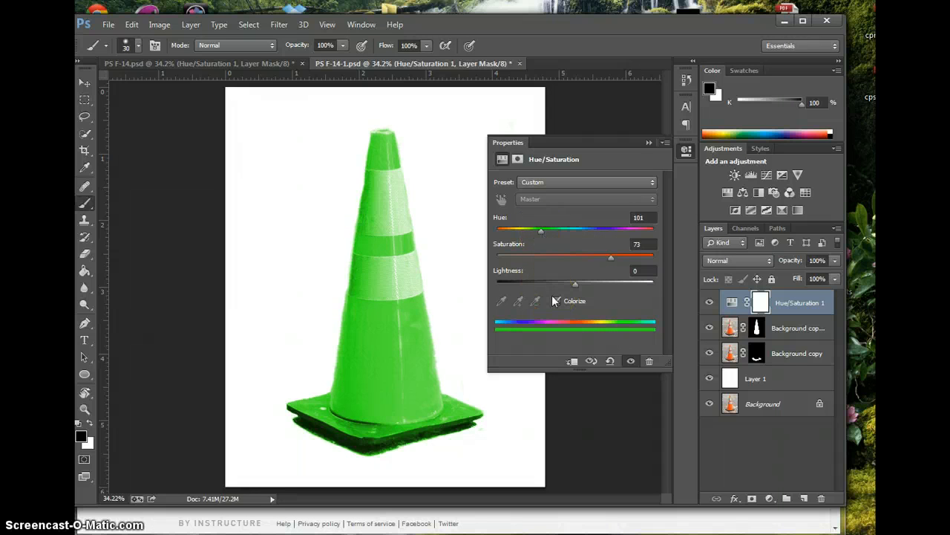
{"action": "left_click", "coordinate": [648, 143]}
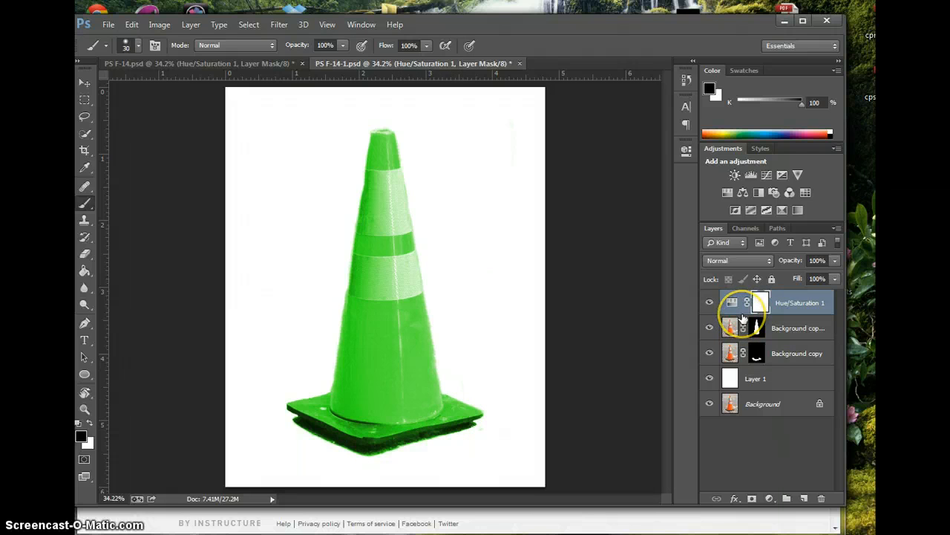
{"action": "left_click", "coordinate": [742, 314], "text": "alt"}
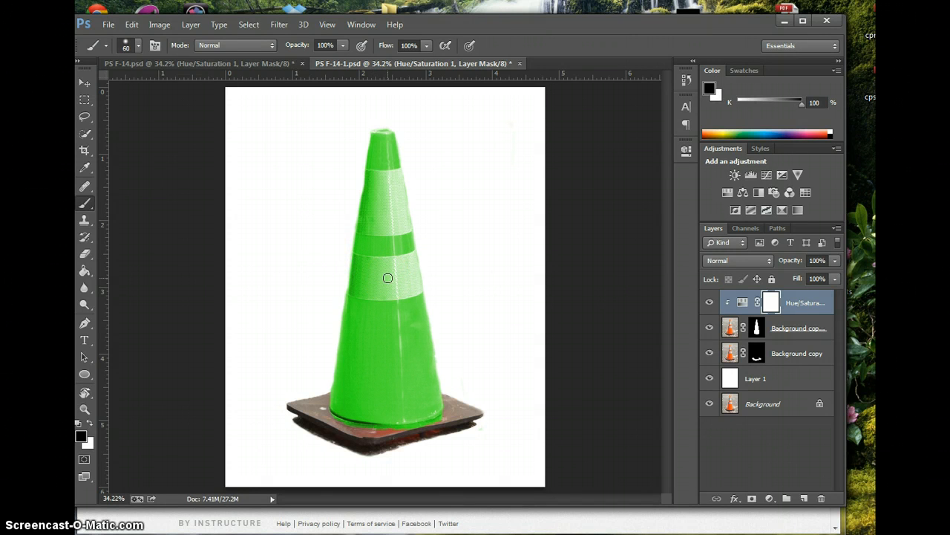
Paint black on the Hue/Saturation mask with a size 70 brush to remove the green from the cone's lower reflective stripe
{"action": "key", "text": "bracketright"}
{"action": "left_click_drag", "start_coordinate": [388, 277], "coordinate": [377, 266]}
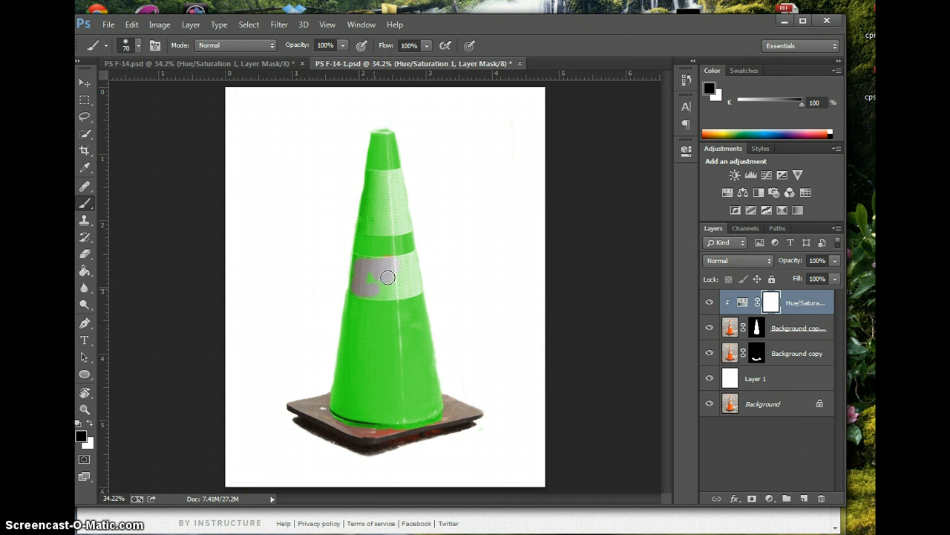
{"action": "mouse_move", "coordinate": [368, 290]}
{"action": "left_mouse_down"}
{"action": "mouse_move", "coordinate": [403, 267]}
{"action": "mouse_move", "coordinate": [356, 263]}
{"action": "mouse_move", "coordinate": [360, 289]}
{"action": "mouse_move", "coordinate": [388, 280]}
{"action": "mouse_move", "coordinate": [412, 288]}
{"action": "mouse_move", "coordinate": [414, 261]}
{"action": "mouse_move", "coordinate": [403, 274]}
{"action": "mouse_move", "coordinate": [394, 260]}
{"action": "mouse_move", "coordinate": [420, 252]}
{"action": "mouse_move", "coordinate": [422, 266]}
{"action": "left_mouse_up"}
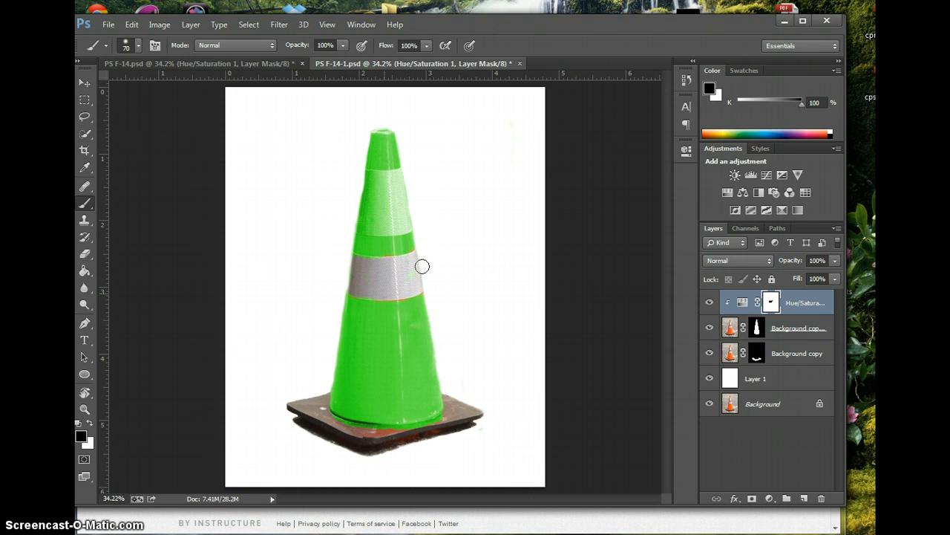
{"action": "left_click_drag", "start_coordinate": [343, 275], "coordinate": [341, 300]}
Restore the green along the lower stripe's edges with white on the mask, and mask the bottom of the upper stripe with black
{"action": "key", "text": "x"}
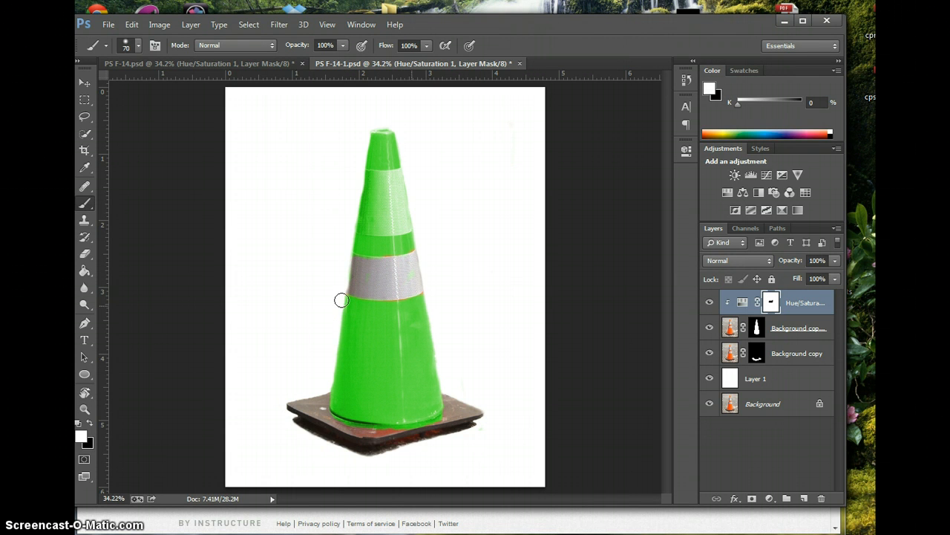
{"action": "mouse_move", "coordinate": [423, 297]}
{"action": "left_mouse_down"}
{"action": "mouse_move", "coordinate": [441, 271]}
{"action": "mouse_move", "coordinate": [410, 234]}
{"action": "mouse_move", "coordinate": [424, 247]}
{"action": "mouse_move", "coordinate": [357, 239]}
{"action": "mouse_move", "coordinate": [351, 225]}
{"action": "mouse_move", "coordinate": [419, 222]}
{"action": "left_mouse_up"}
{"action": "key", "text": "x"}
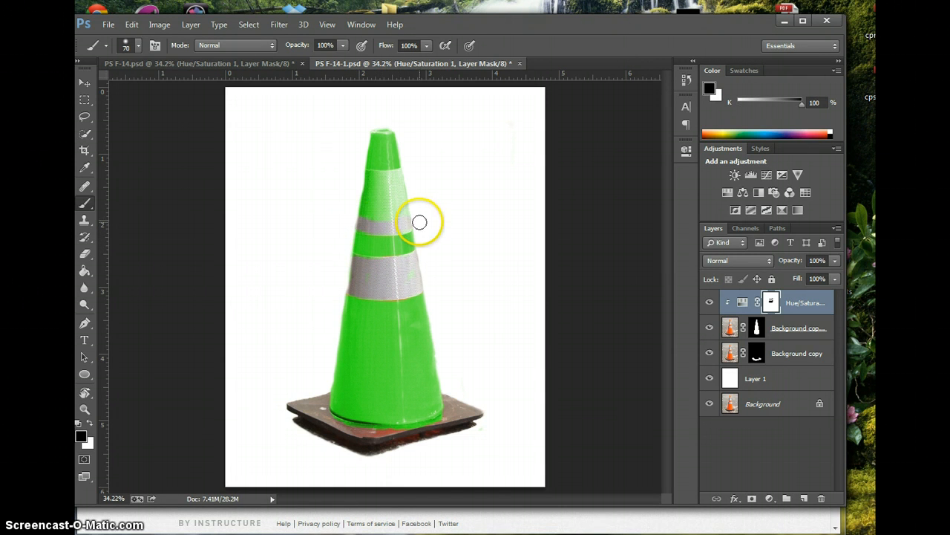
Paint black on the adjustment mask over the rest of the upper reflective stripe to bring back its grey
{"action": "key", "text": "ctrl+plus"}
{"action": "key", "text": "ctrl+plus"}
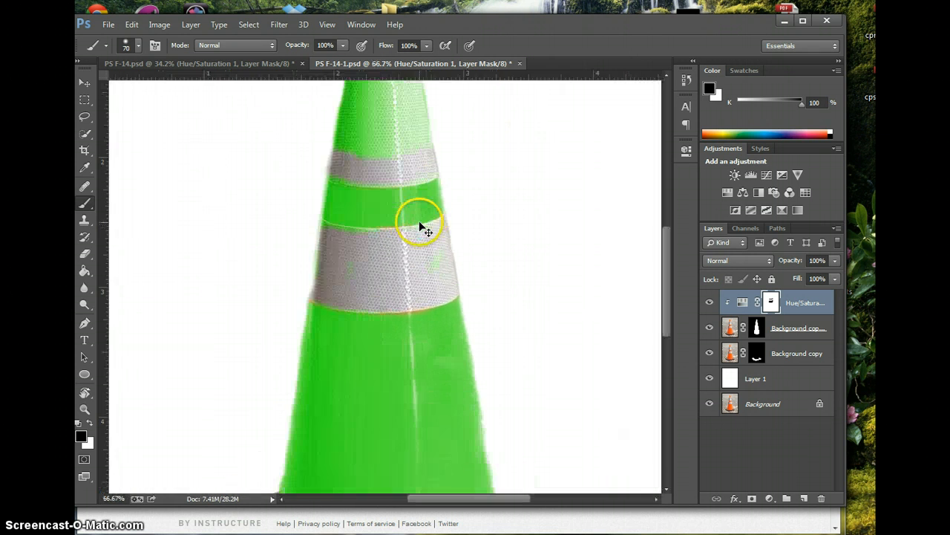
{"action": "mouse_move", "coordinate": [417, 218]}
{"action": "left_mouse_down"}
{"action": "mouse_move", "coordinate": [404, 304]}
{"action": "mouse_move", "coordinate": [412, 389]}
{"action": "left_mouse_up"}
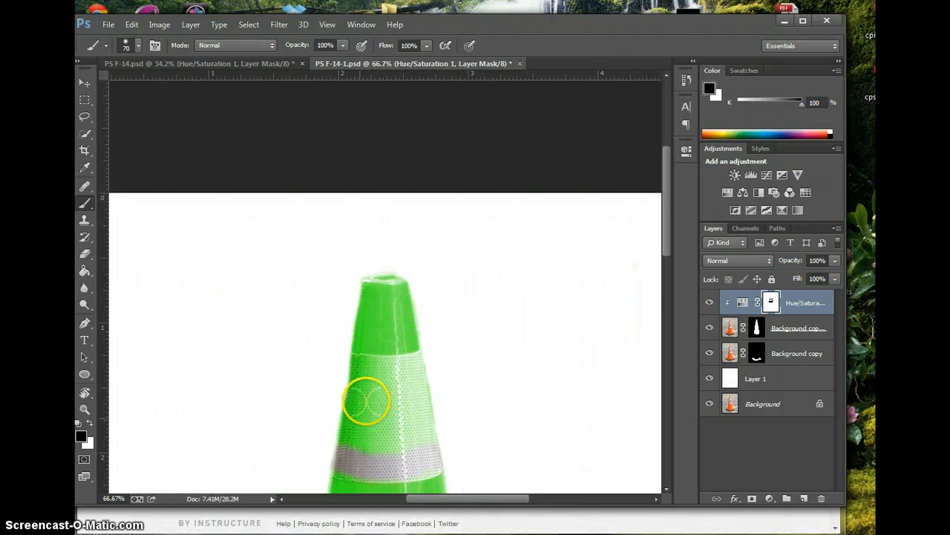
{"action": "scroll", "coordinate": [357, 411], "scroll_direction": "down", "scroll_amount": 3}
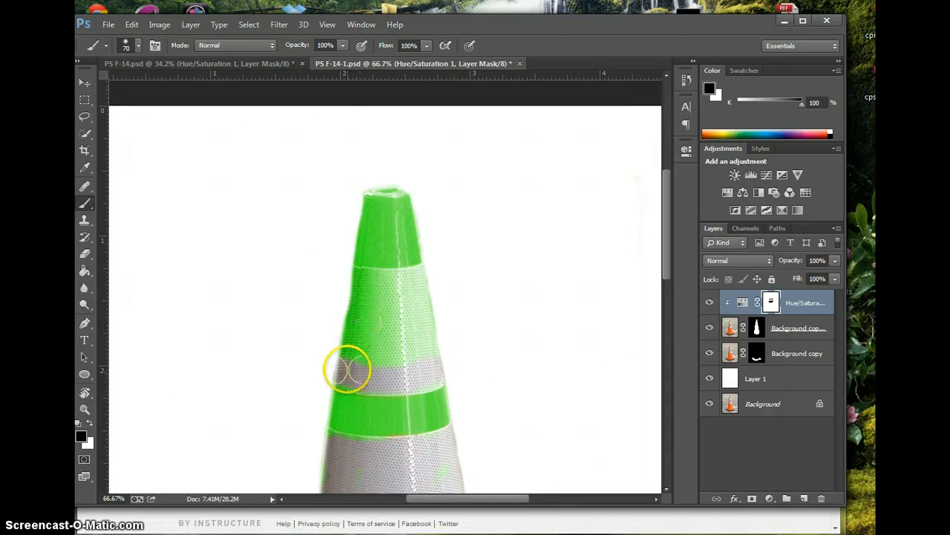
{"action": "left_click_drag", "start_coordinate": [346, 366], "coordinate": [345, 376]}
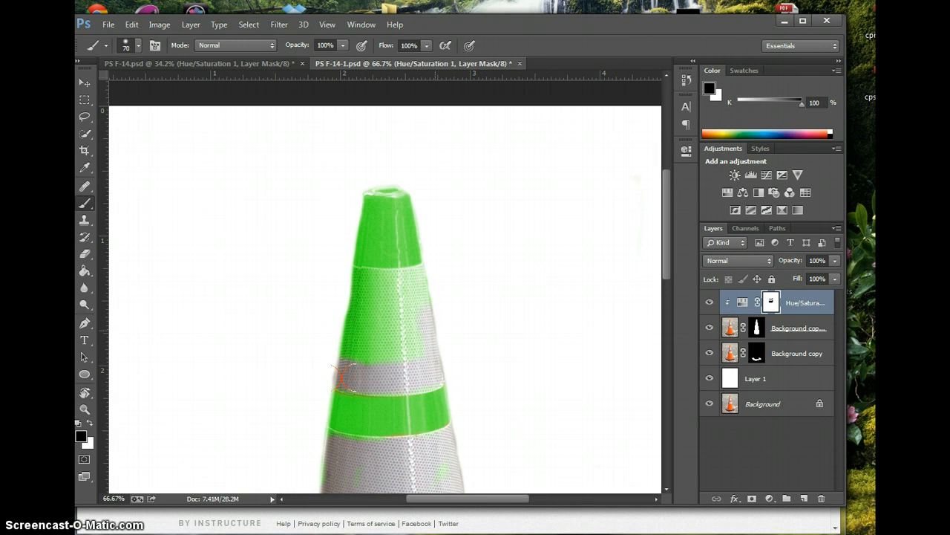
{"action": "mouse_move", "coordinate": [390, 283]}
{"action": "left_mouse_down"}
{"action": "mouse_move", "coordinate": [355, 289]}
{"action": "mouse_move", "coordinate": [343, 355]}
{"action": "mouse_move", "coordinate": [431, 341]}
{"action": "mouse_move", "coordinate": [350, 314]}
{"action": "mouse_move", "coordinate": [408, 310]}
{"action": "mouse_move", "coordinate": [516, 333]}
{"action": "mouse_move", "coordinate": [521, 346]}
{"action": "left_mouse_up"}
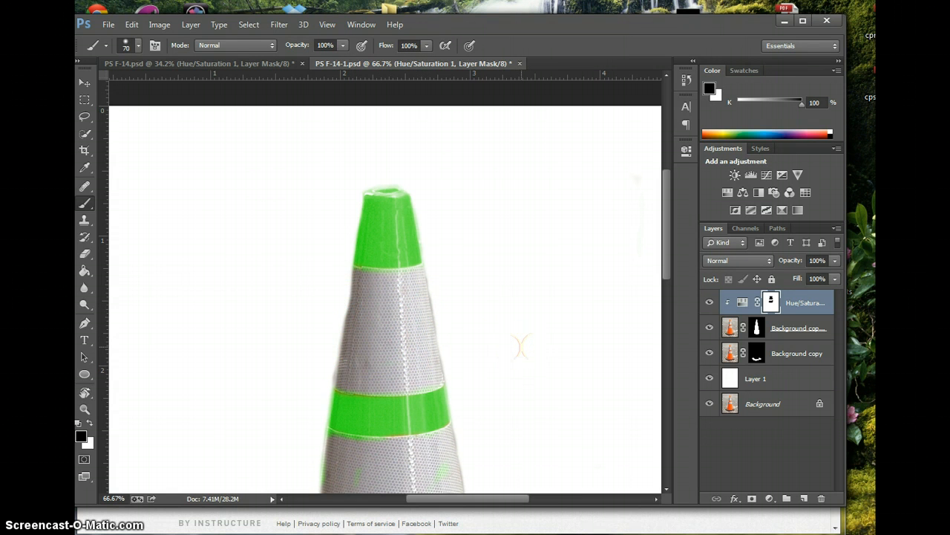
{"action": "key", "text": "ctrl+0"}
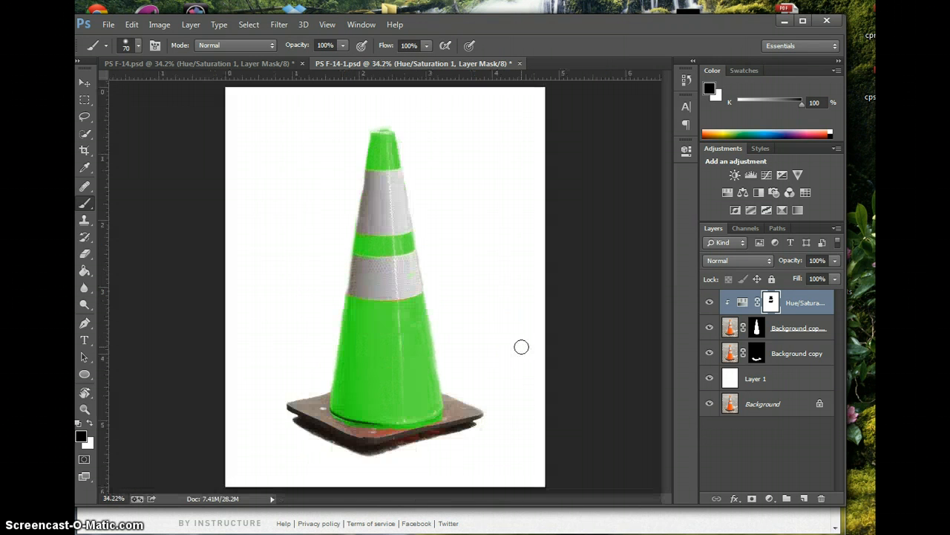
{"action": "mouse_move", "coordinate": [467, 376]}
{"action": "left_mouse_down"}
{"action": "mouse_move", "coordinate": [465, 410]}
{"action": "mouse_move", "coordinate": [438, 426]}
{"action": "mouse_move", "coordinate": [323, 426]}
{"action": "mouse_move", "coordinate": [436, 446]}
{"action": "mouse_move", "coordinate": [507, 425]}
{"action": "mouse_move", "coordinate": [497, 386]}
{"action": "left_mouse_up"}
{"action": "left_click_drag", "start_coordinate": [518, 394], "coordinate": [632, 297]}
{"action": "left_click", "coordinate": [603, 388]}
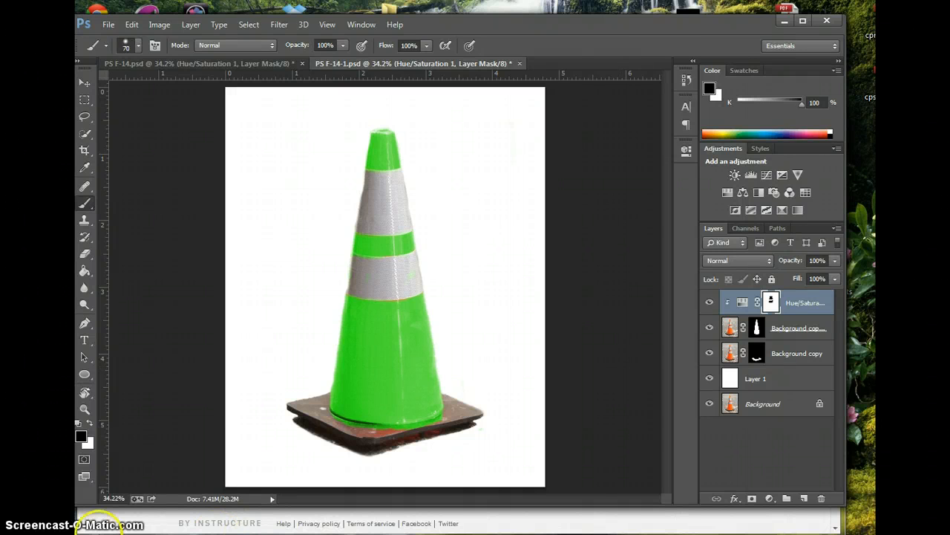